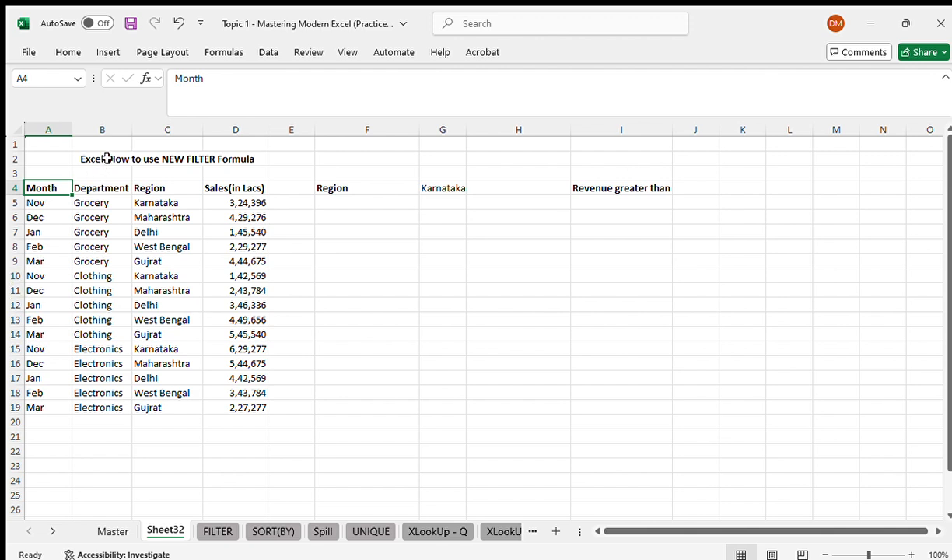
- Examine the sheet title, the Month, Department, Region and Sales columns, and the Region criterion in F4:G4
click(106, 159)
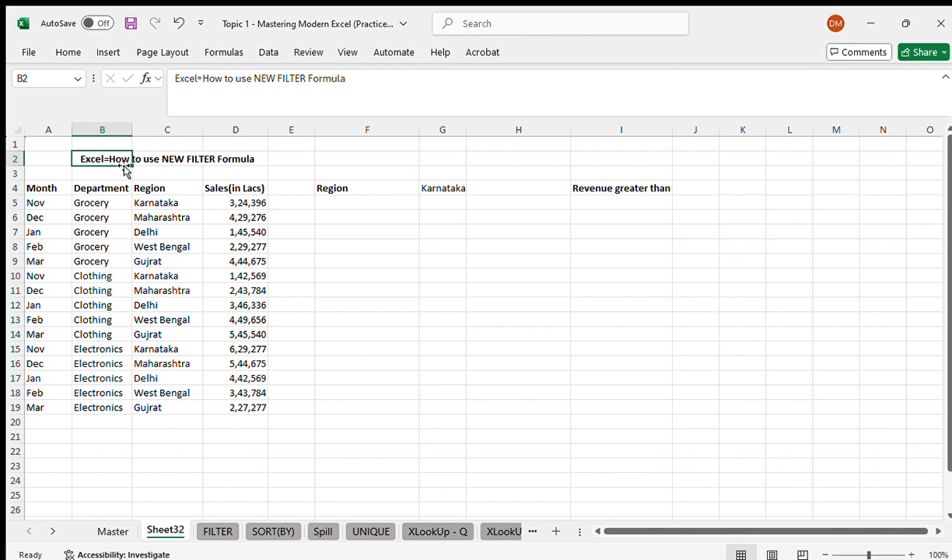
click(50, 189)
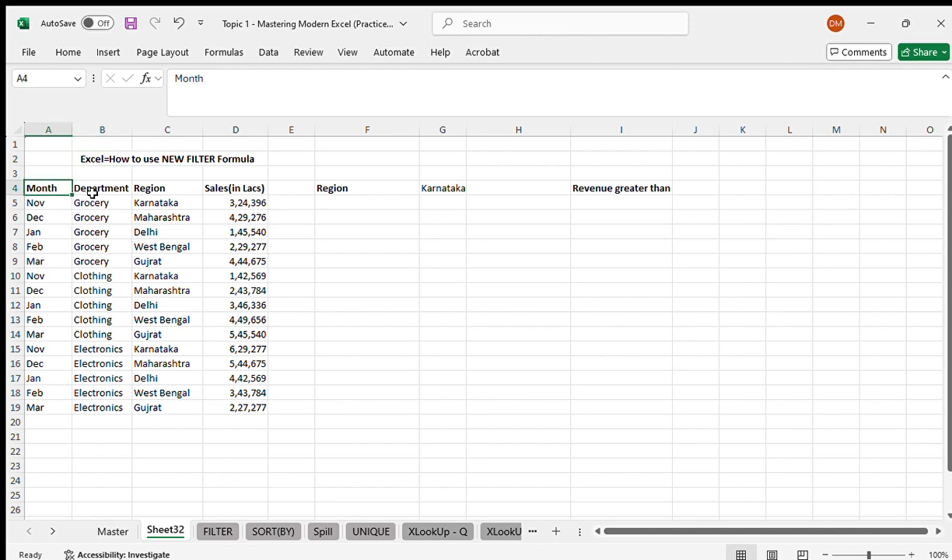
drag(92, 187, 94, 211)
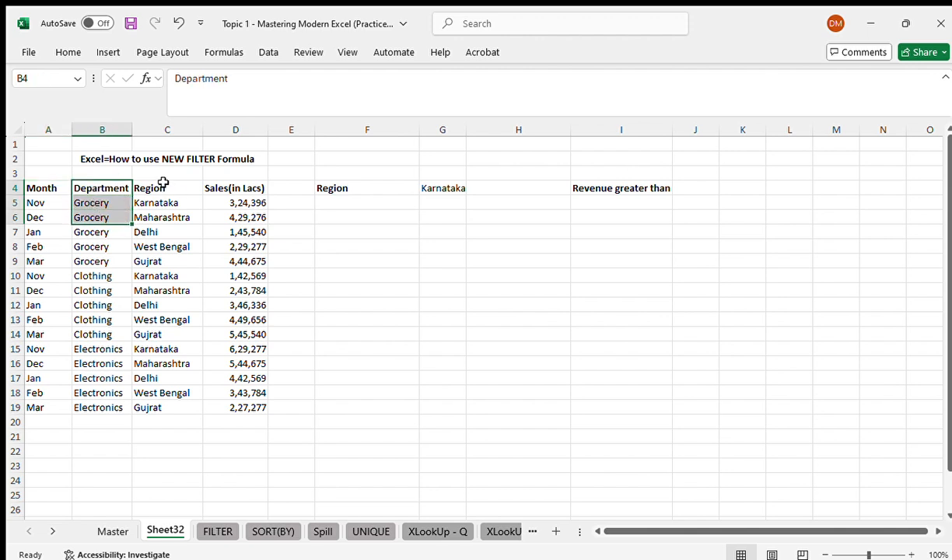
drag(164, 189, 178, 312)
drag(236, 189, 245, 319)
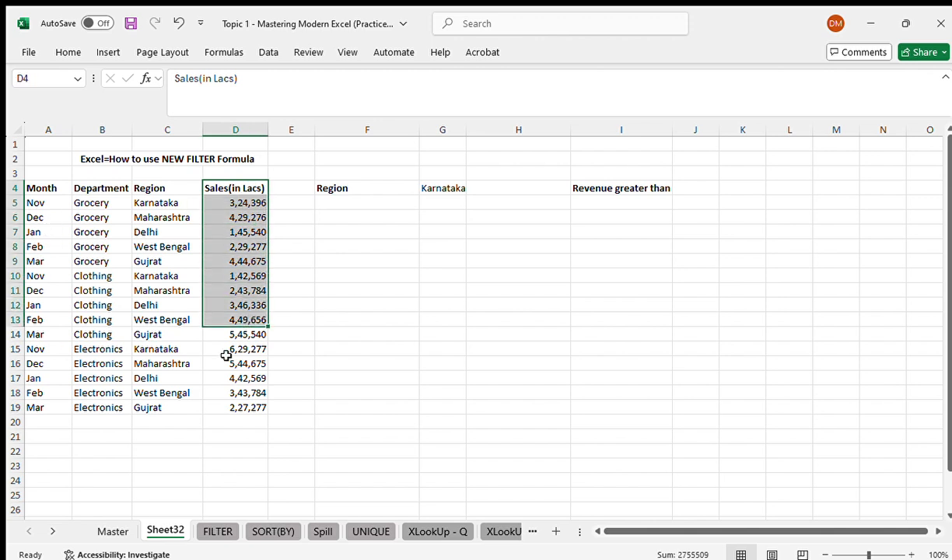
click(105, 334)
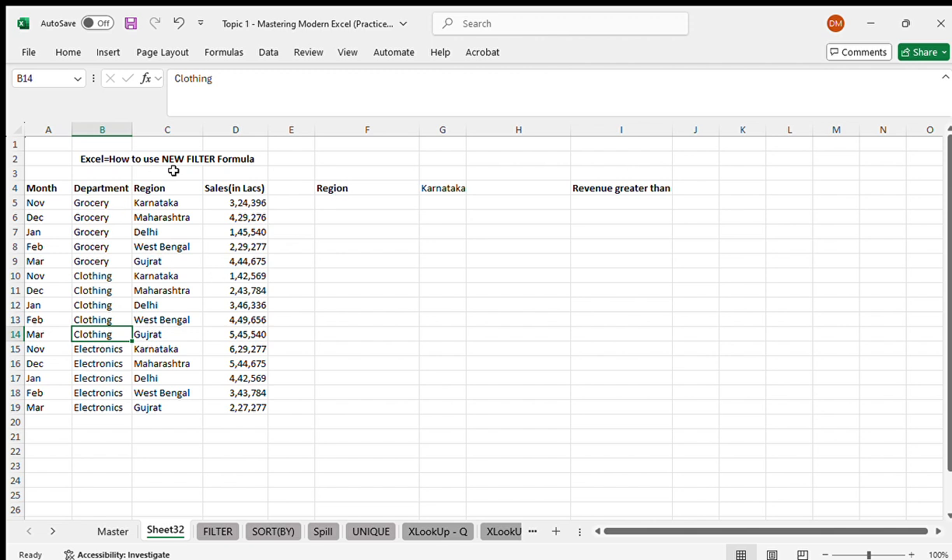
click(330, 184)
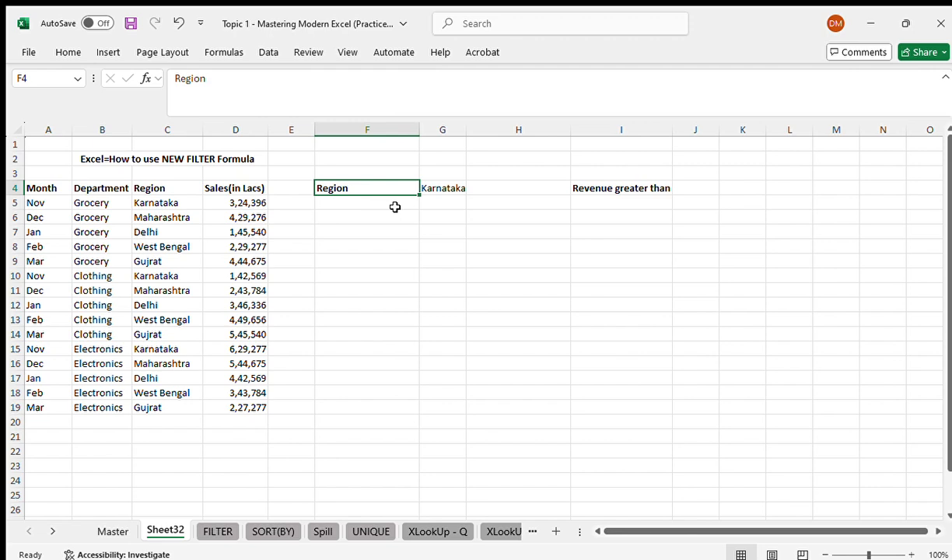
key(Right)
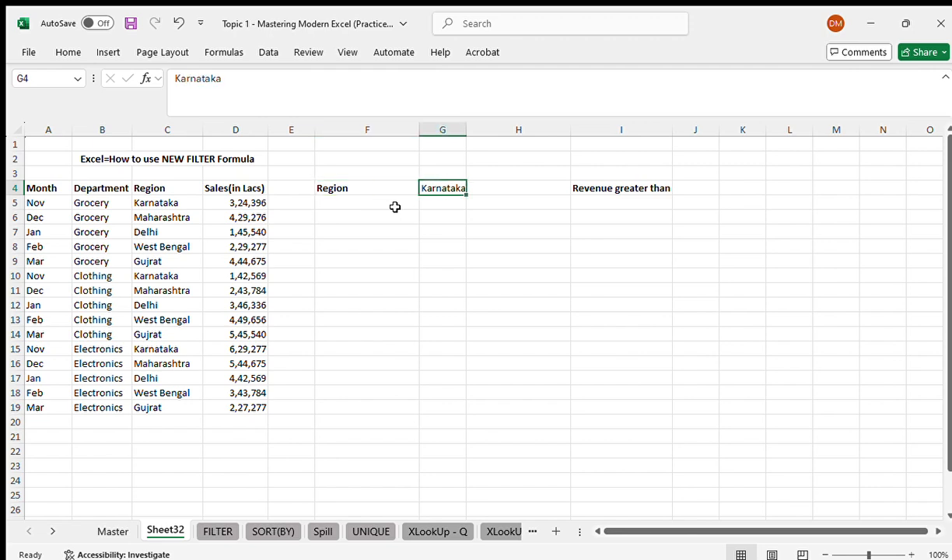
key(Left)
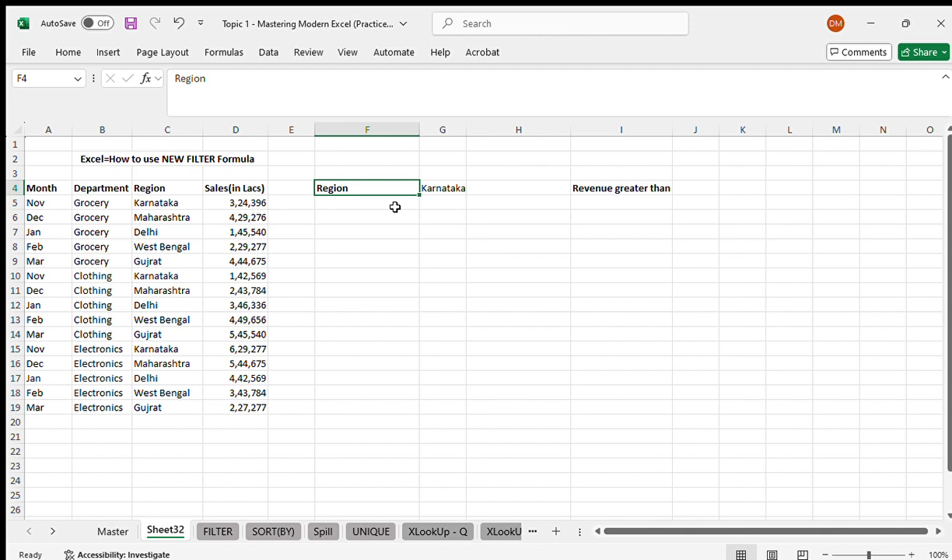
key(Right)
key(Left)
key(Right)
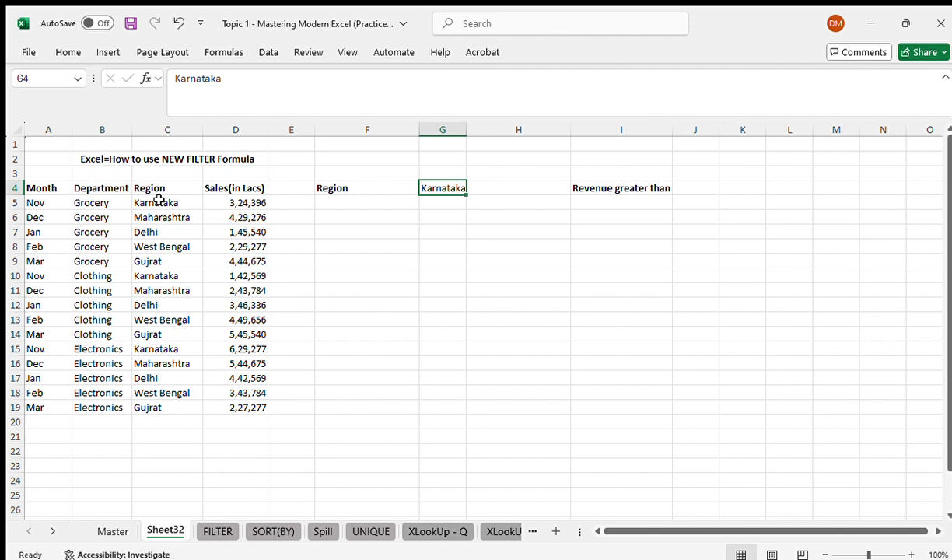
- Turn on filtering for the sales table and filter the Region column to show only Karnataka
click(33, 185)
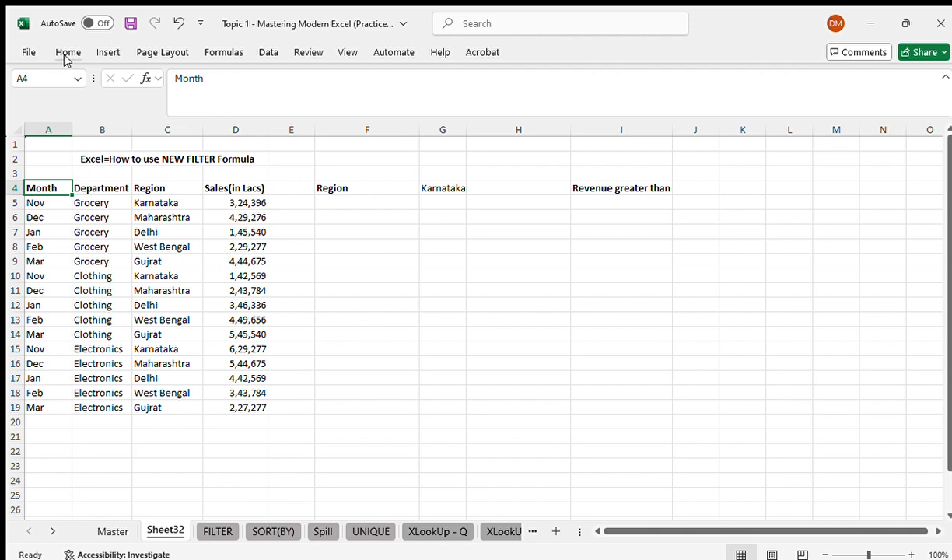
click(267, 51)
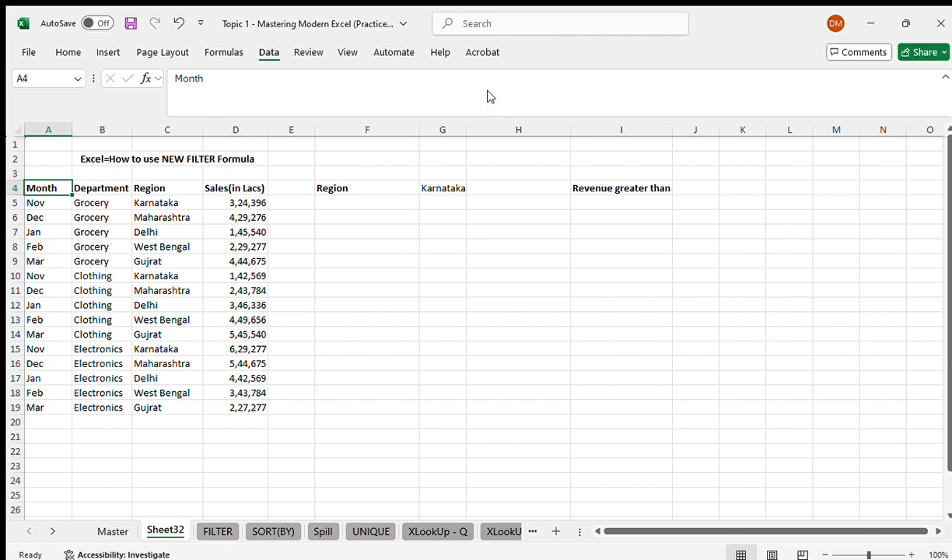
key(ctrl+shift+l)
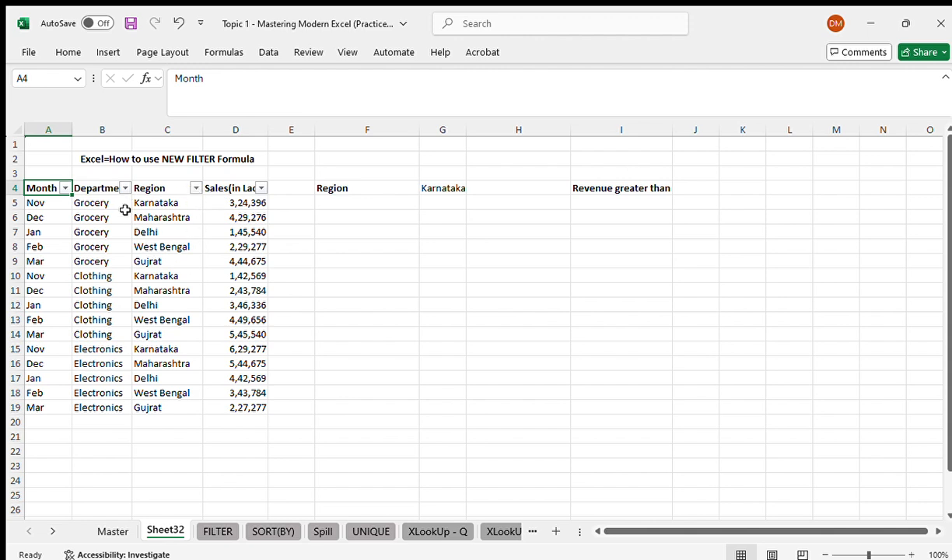
key(ctrl+z)
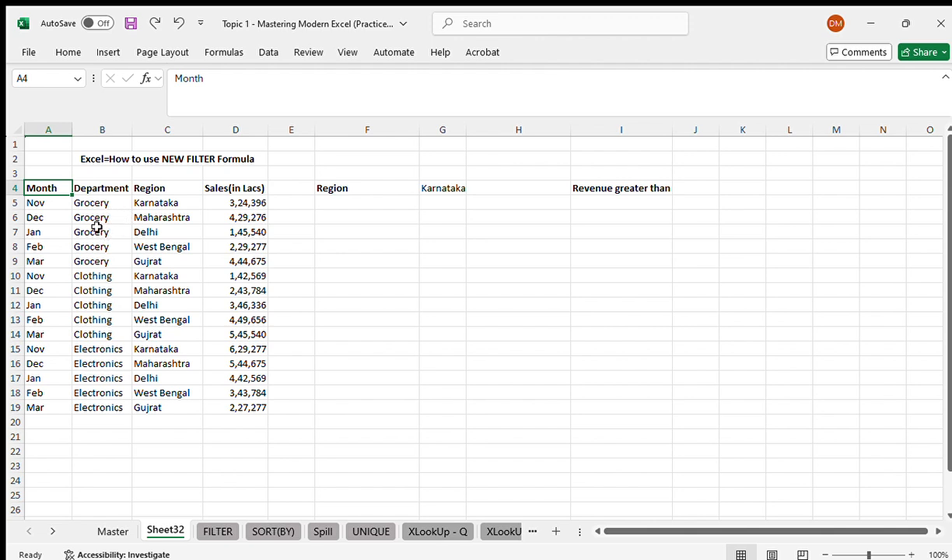
click(98, 227)
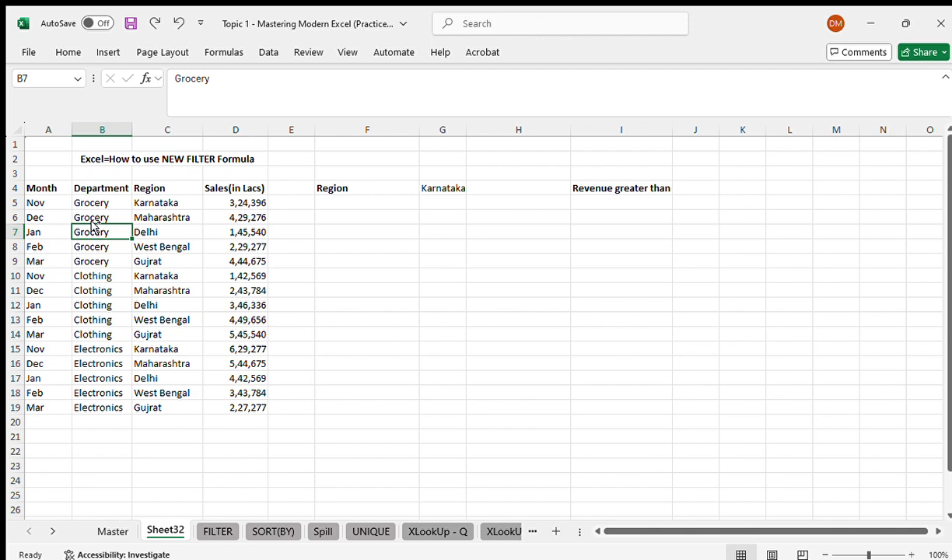
key(ctrl+y)
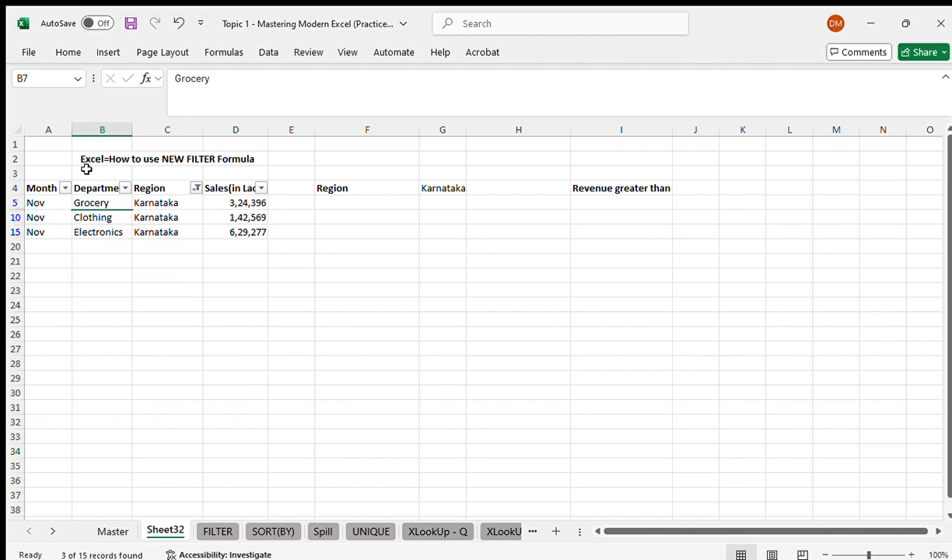
- Copy the filtered Karnataka table with its headers and paste it at G23
click(37, 203)
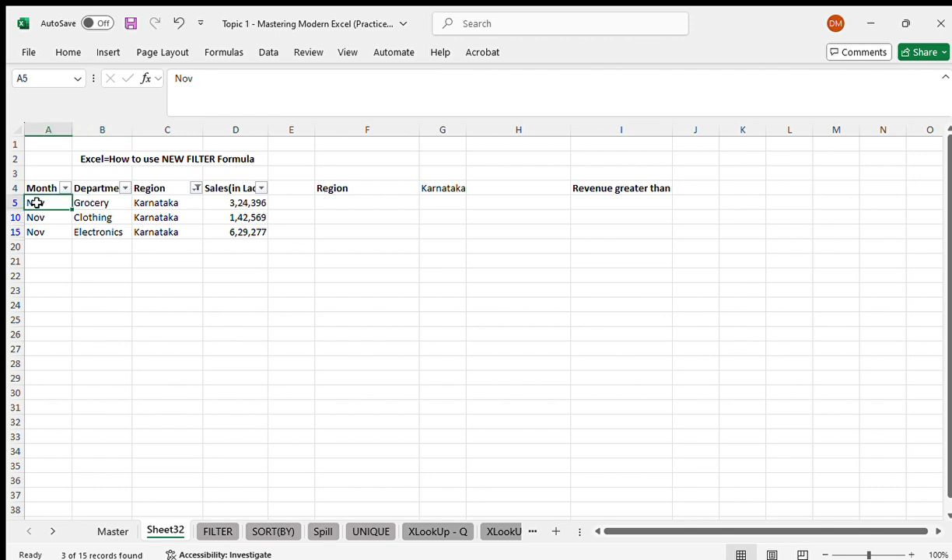
key(ctrl+a)
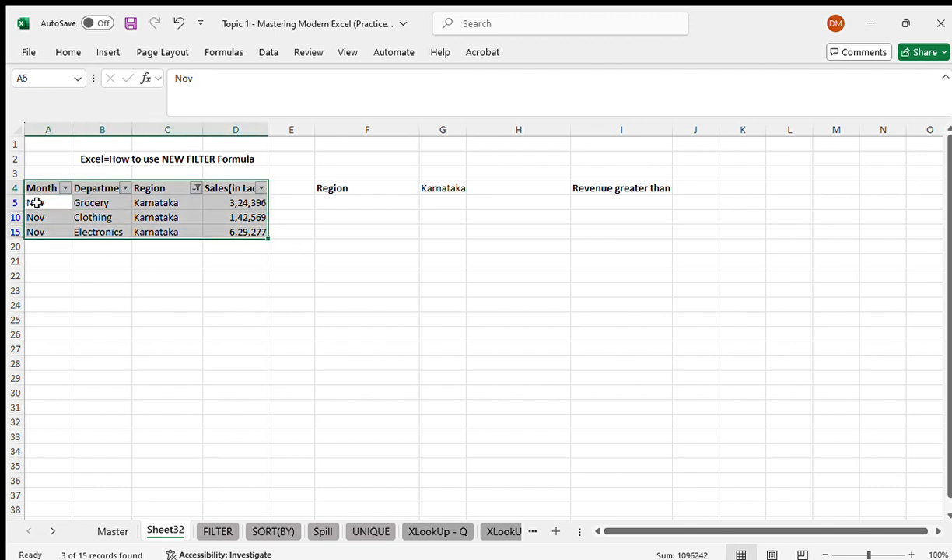
key(ctrl+c)
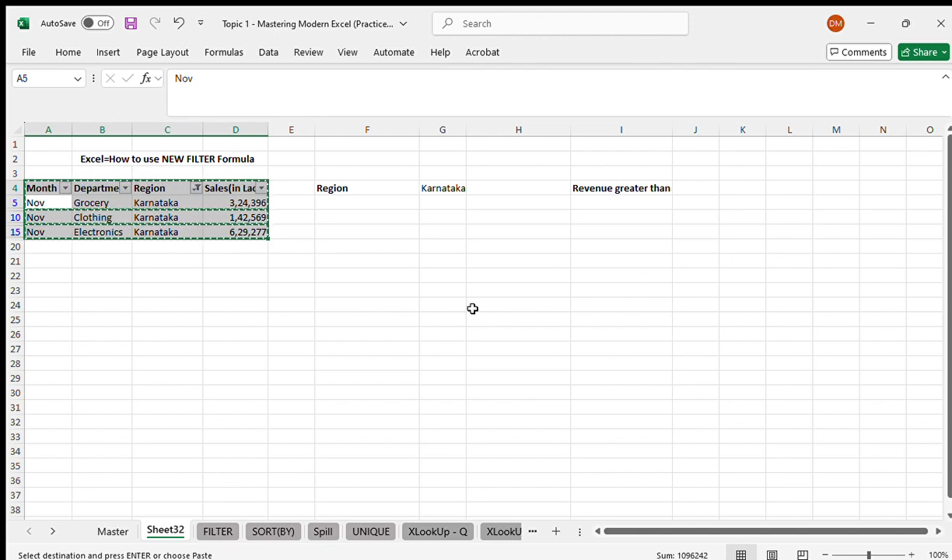
click(436, 288)
key(ctrl+v)
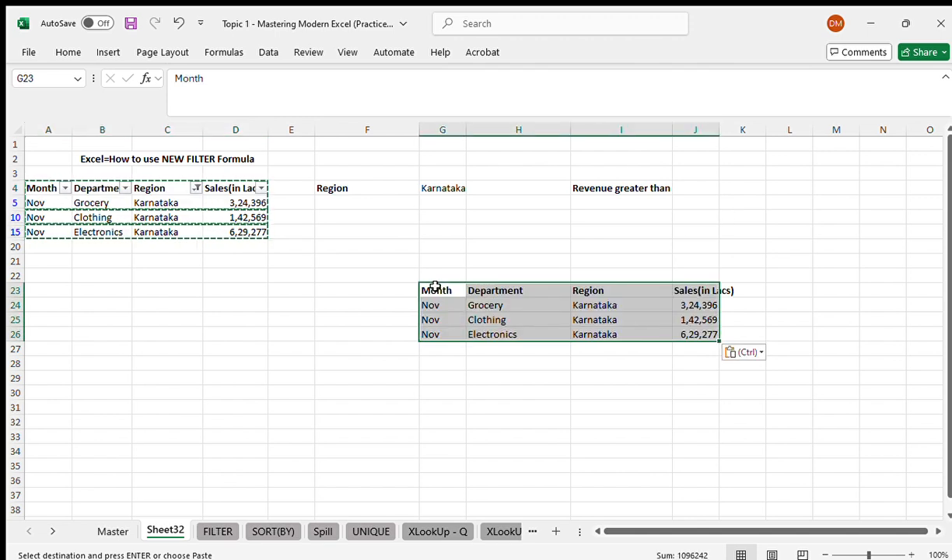
click(537, 377)
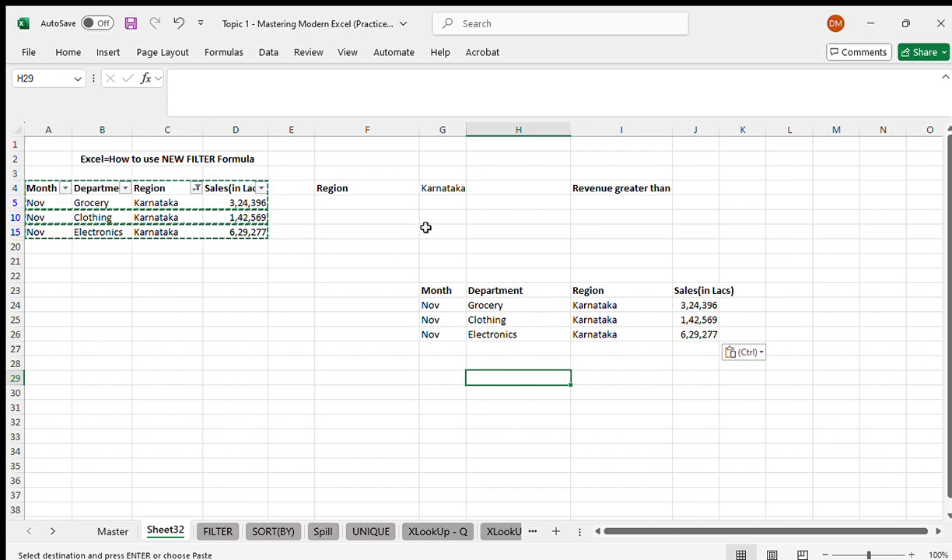
key(Escape)
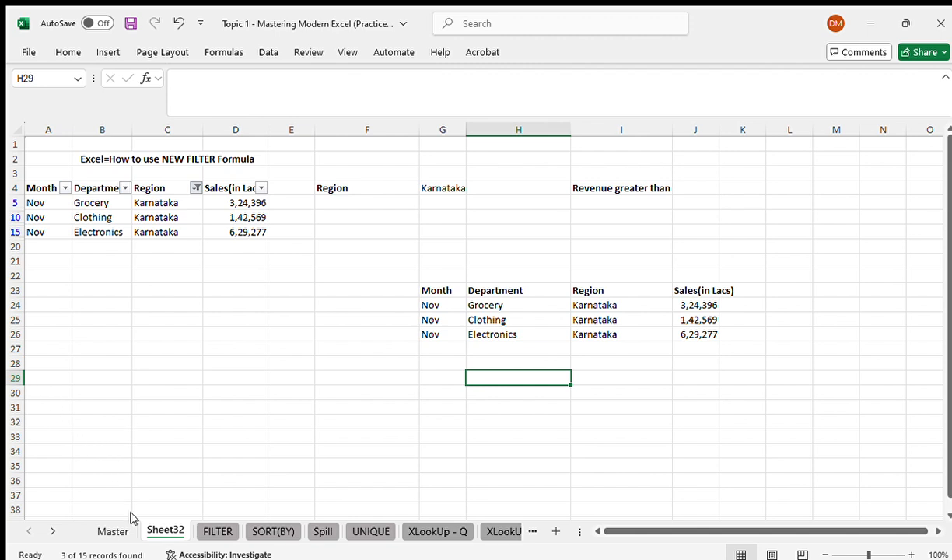
- Clear the Region filter and replace the region in G4 with Maharashtra copied from C6
key(alt+a)
key(c)
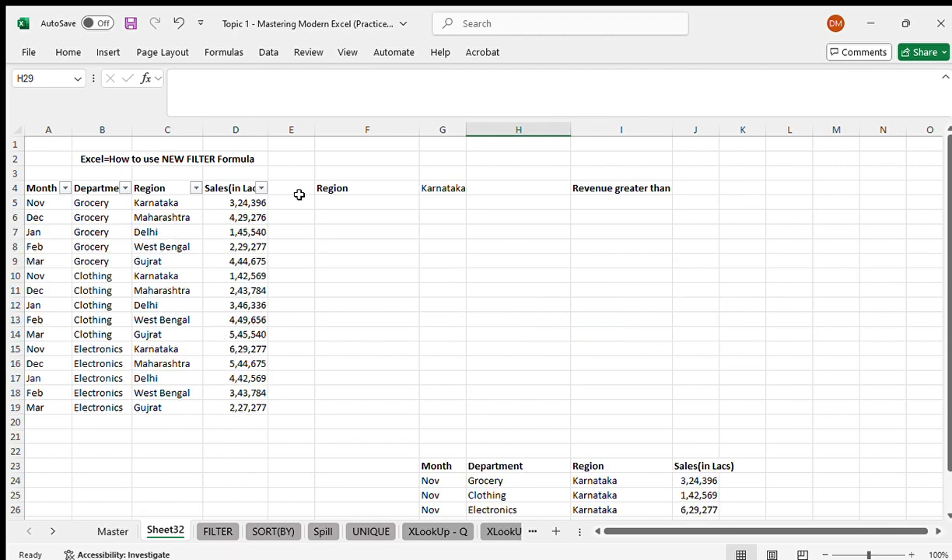
click(166, 217)
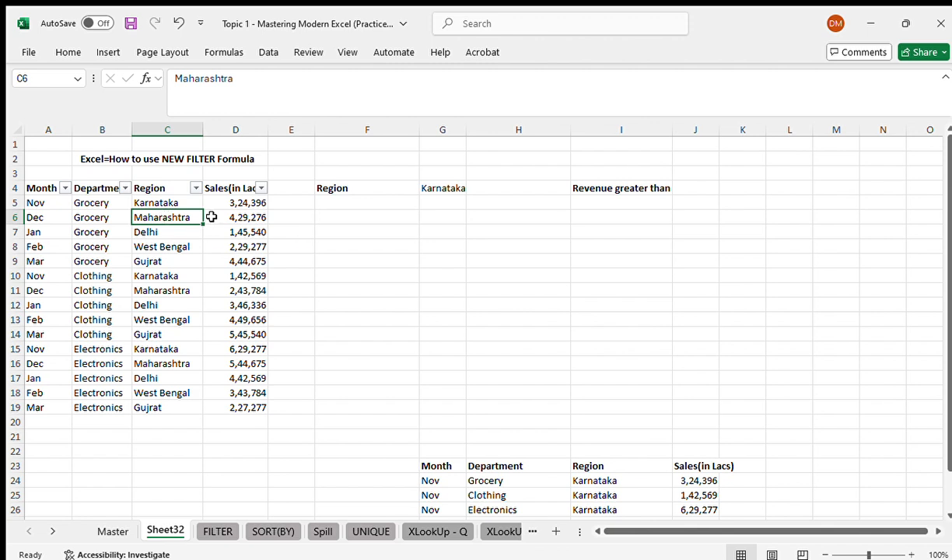
click(427, 186)
click(175, 217)
key(ctrl+c)
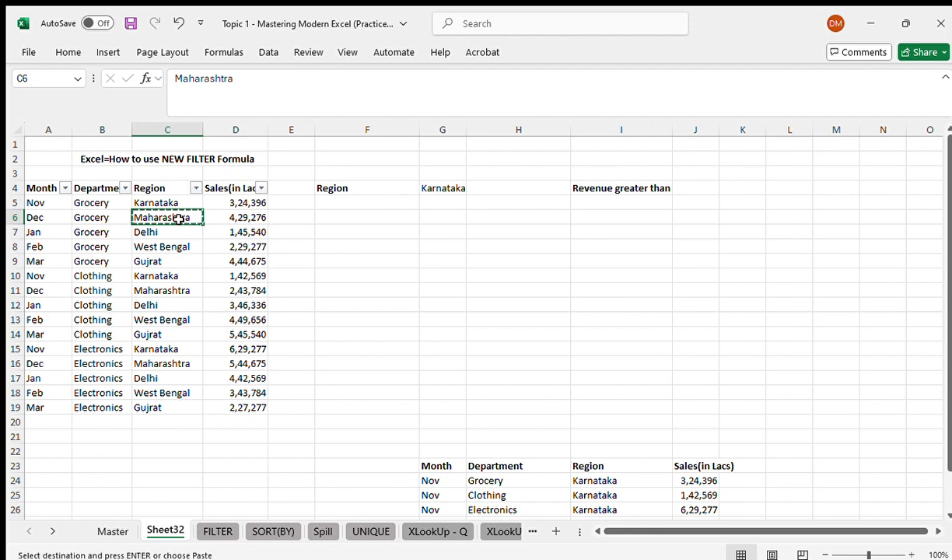
click(445, 188)
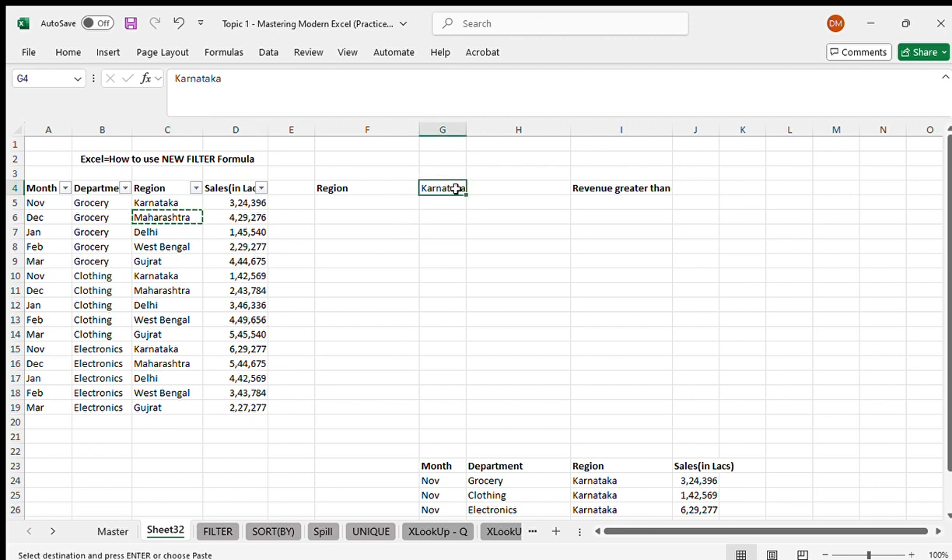
key(ctrl+v)
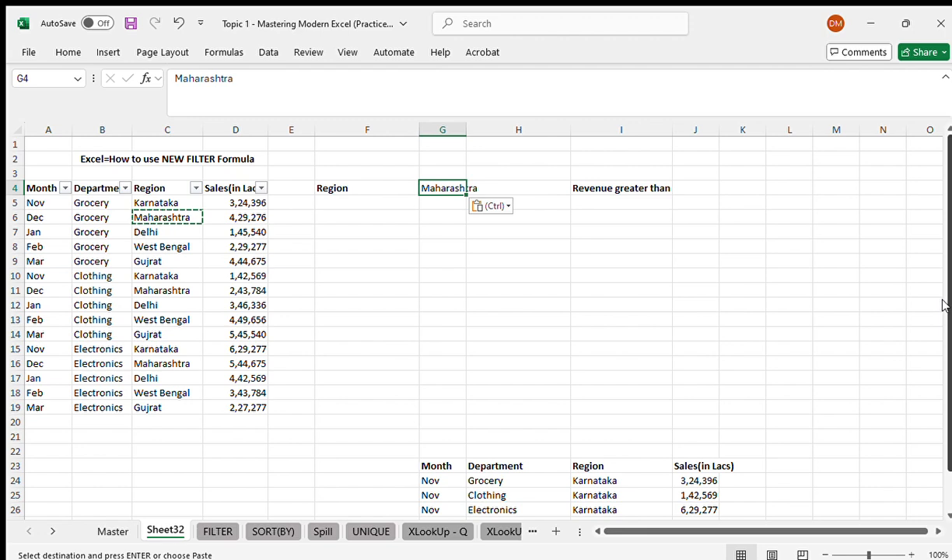
- Move the pasted Karnataka table from G23:K27 up to G12
scroll(904, 312, down, 1)
drag(442, 424, 740, 480)
key(ctrl+c)
click(453, 263)
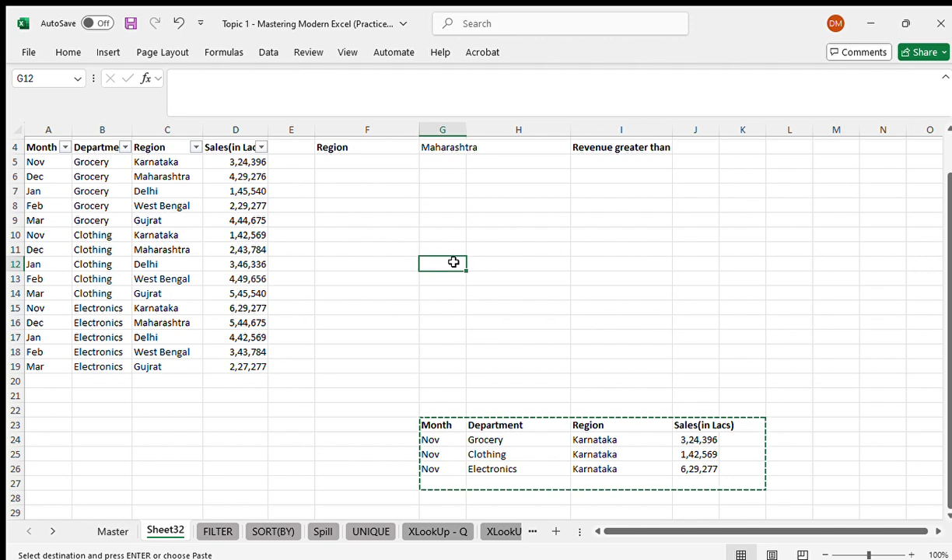
key(ctrl+v)
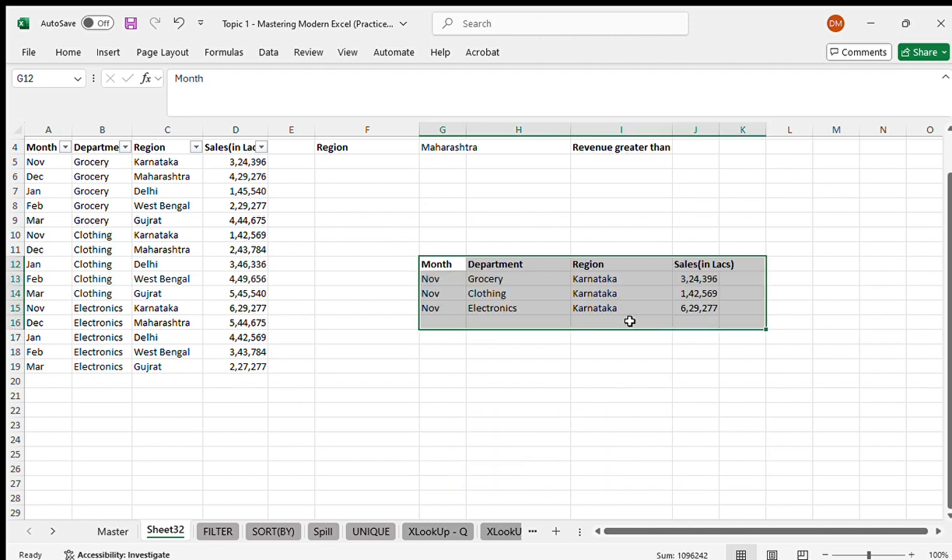
click(578, 365)
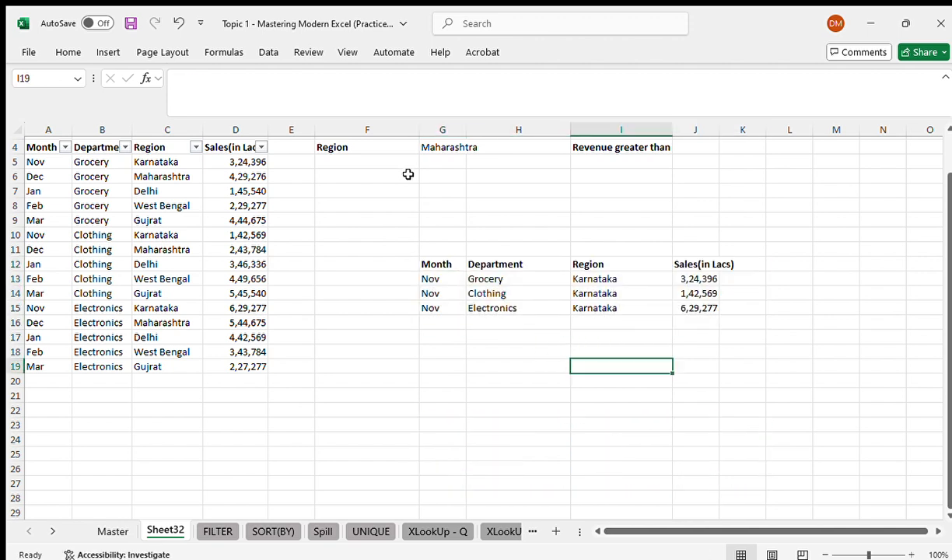
- Replace the region in G4 with West Bengal copied from C8, and compare it with the pasted Karnataka rows
click(164, 206)
key(ctrl+c)
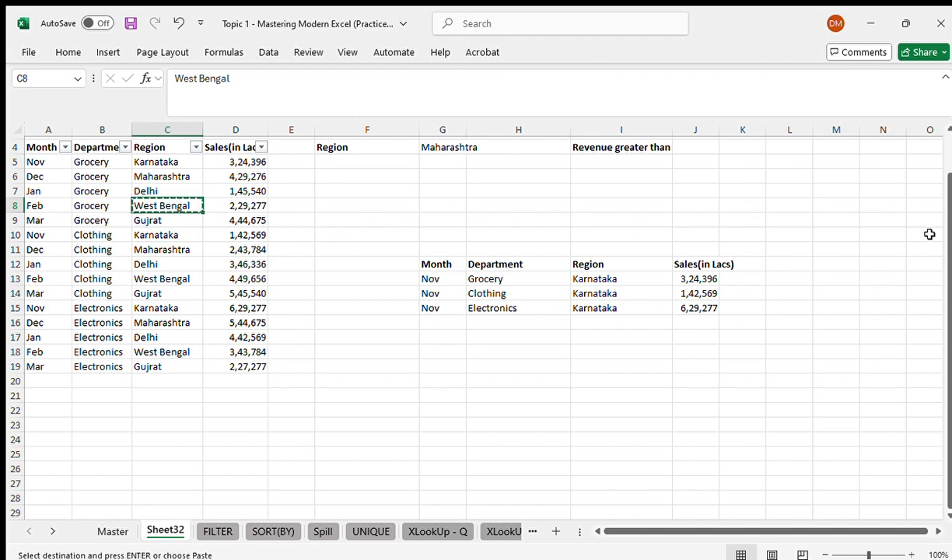
scroll(903, 273, up, 1)
click(458, 158)
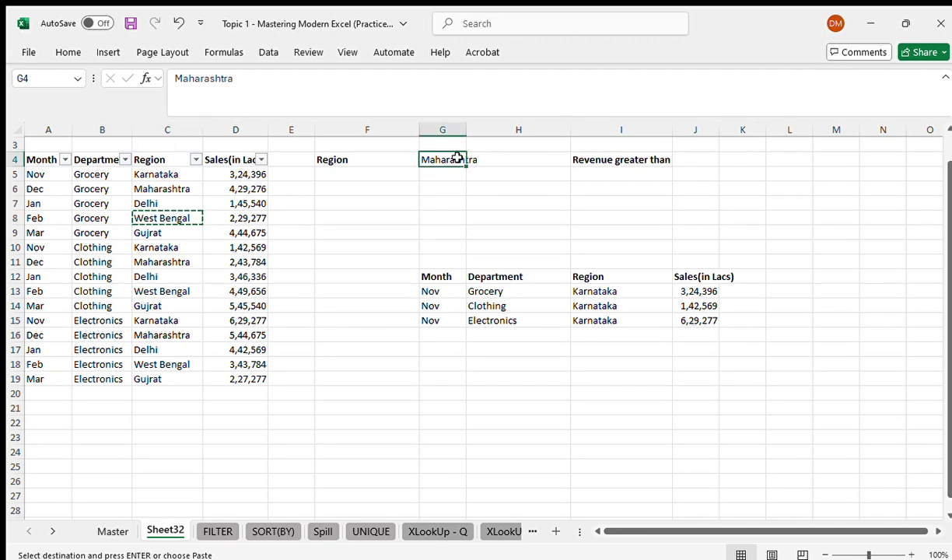
key(ctrl+v)
drag(442, 291, 697, 317)
drag(601, 294, 602, 321)
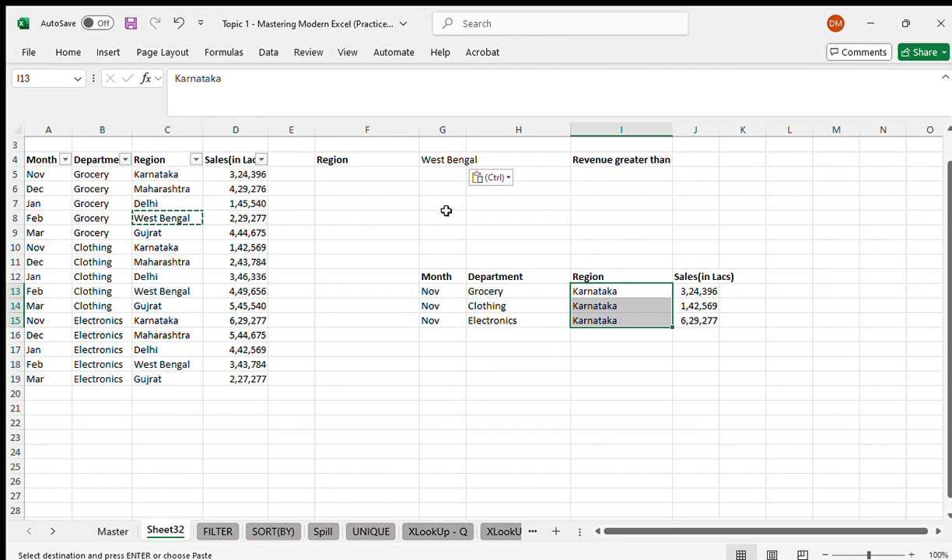
drag(493, 291, 495, 307)
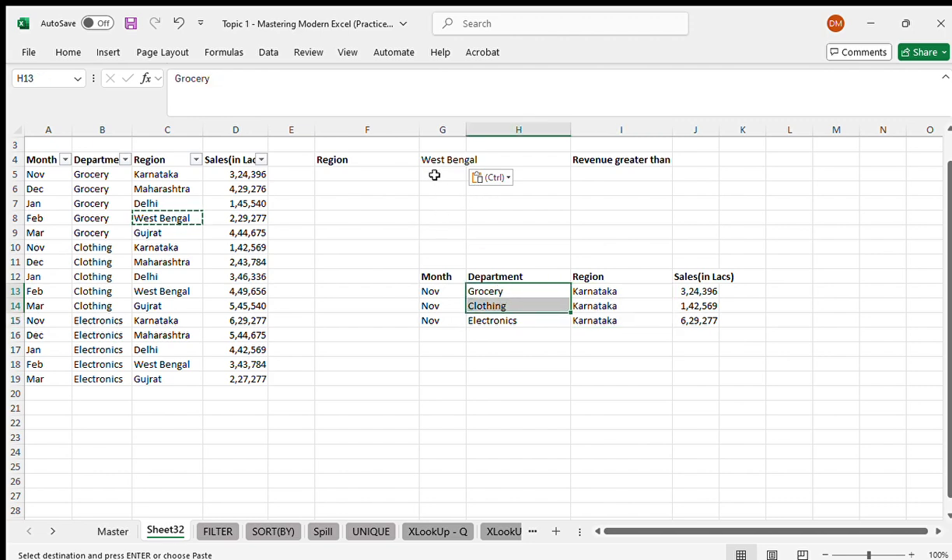
click(440, 161)
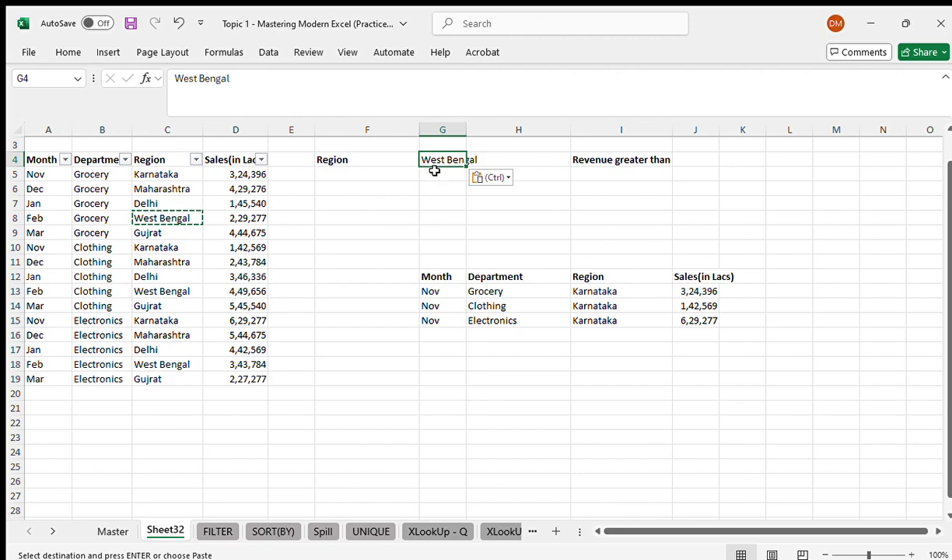
key(Escape)
- Delete the pasted Karnataka table from G12:K15
drag(438, 277, 742, 331)
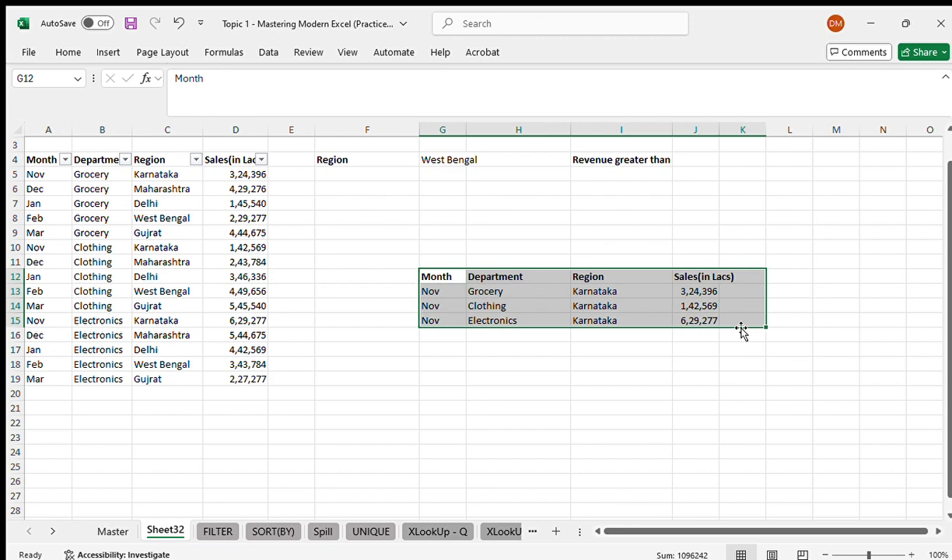
key(Delete)
click(392, 272)
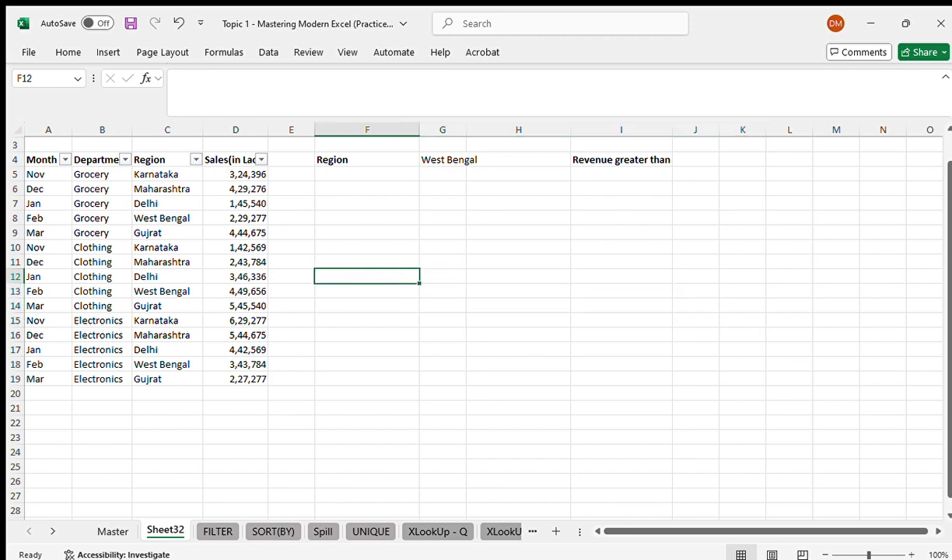
scroll(944, 336, up, 1)
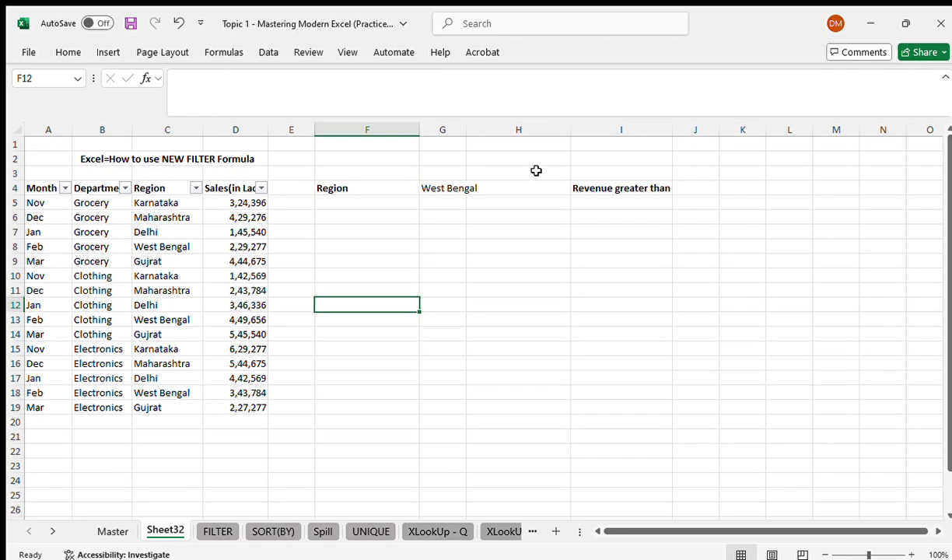
- Replace the region in G4 with Karnataka copied from C5
click(441, 187)
click(173, 202)
key(ctrl+c)
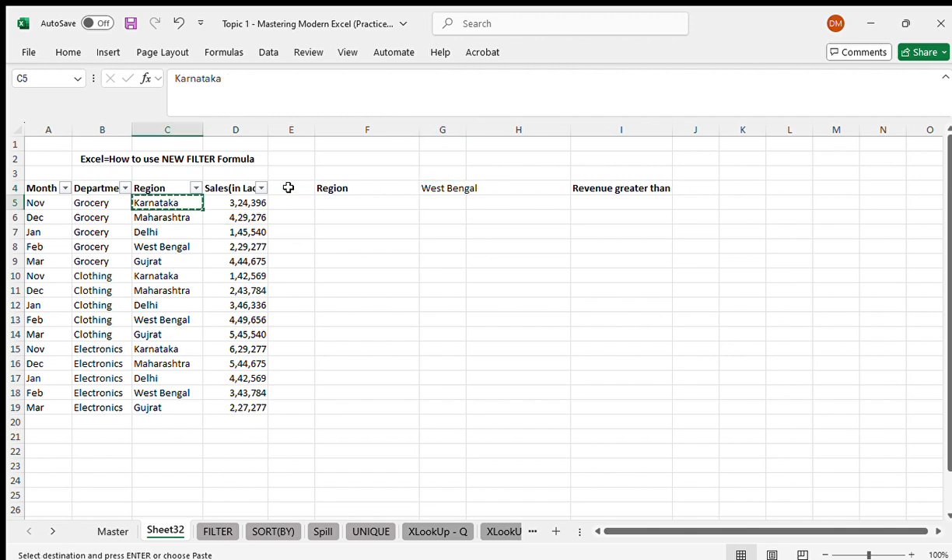
click(438, 191)
key(ctrl+v)
click(448, 218)
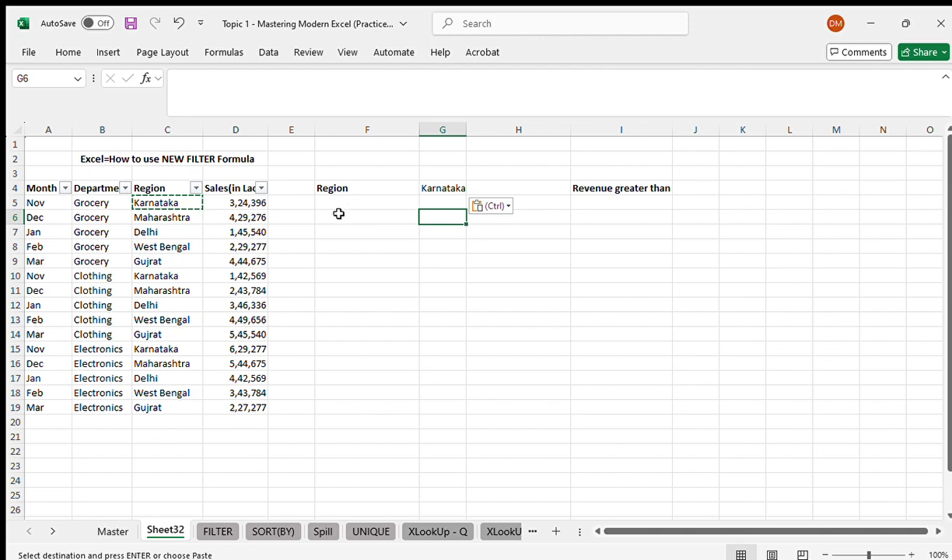
key(Escape)
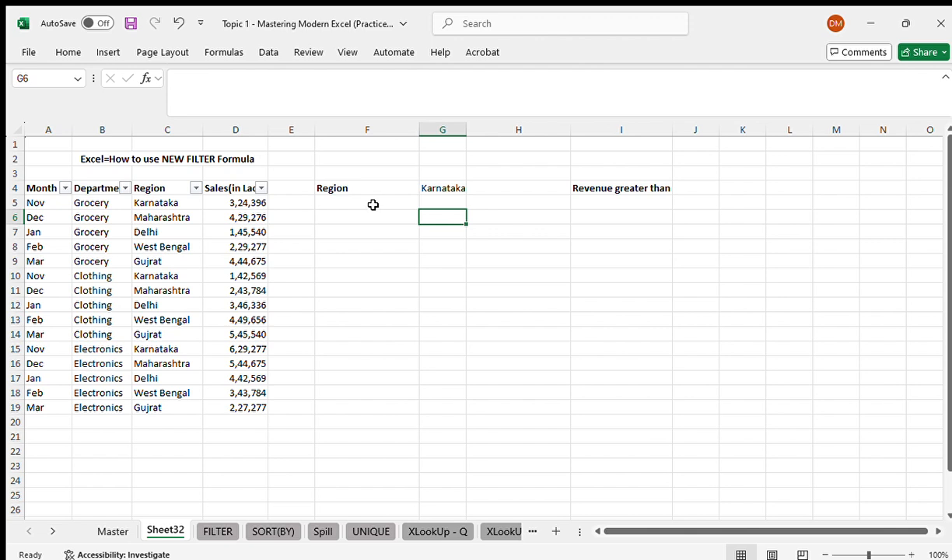
- Enter the formula =FILTER(A5:D19,C5:C19=G4,"Nothing found") in F5 and check the region column of the returned rows
click(373, 204)
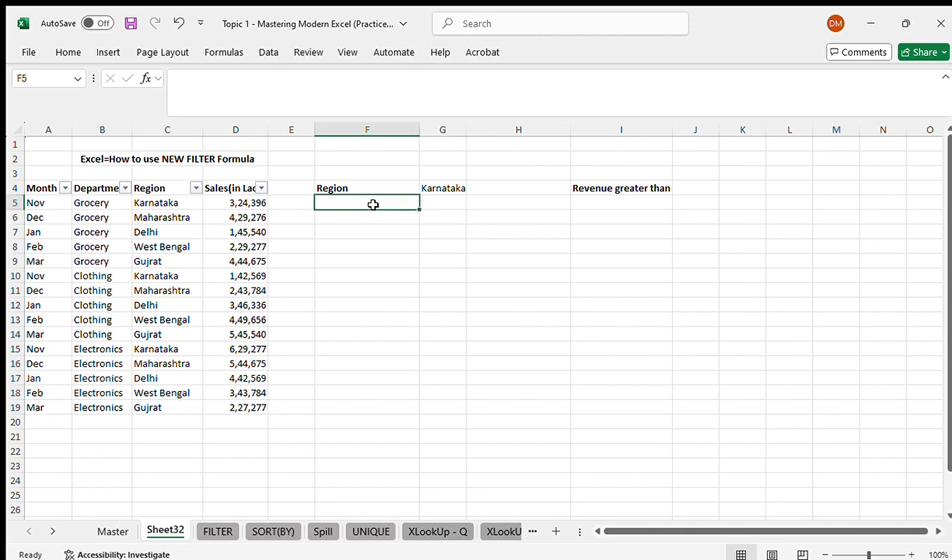
text(=filter()
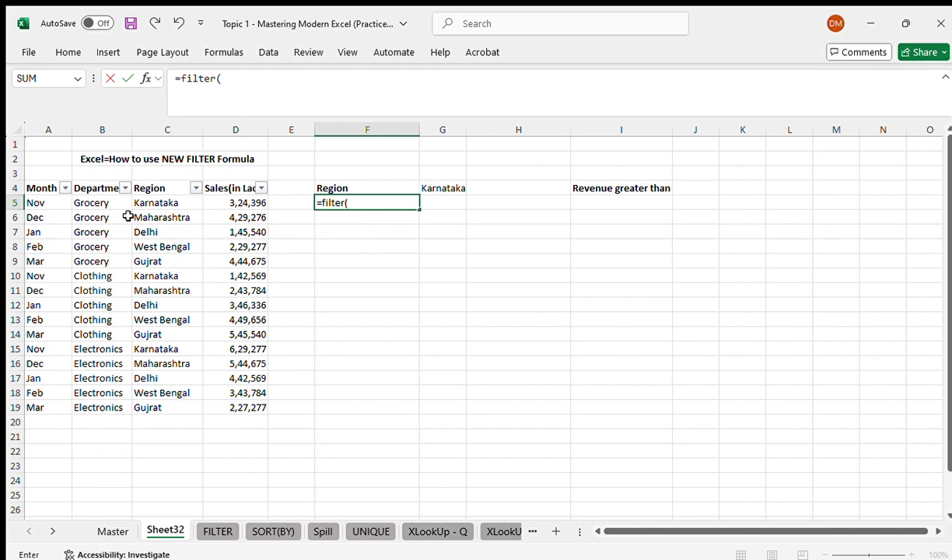
drag(42, 201, 214, 399)
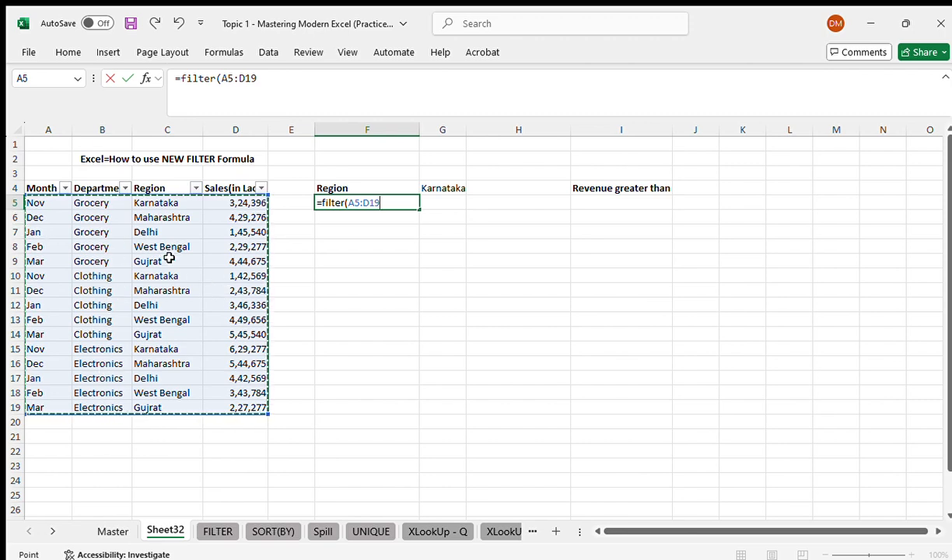
text(,)
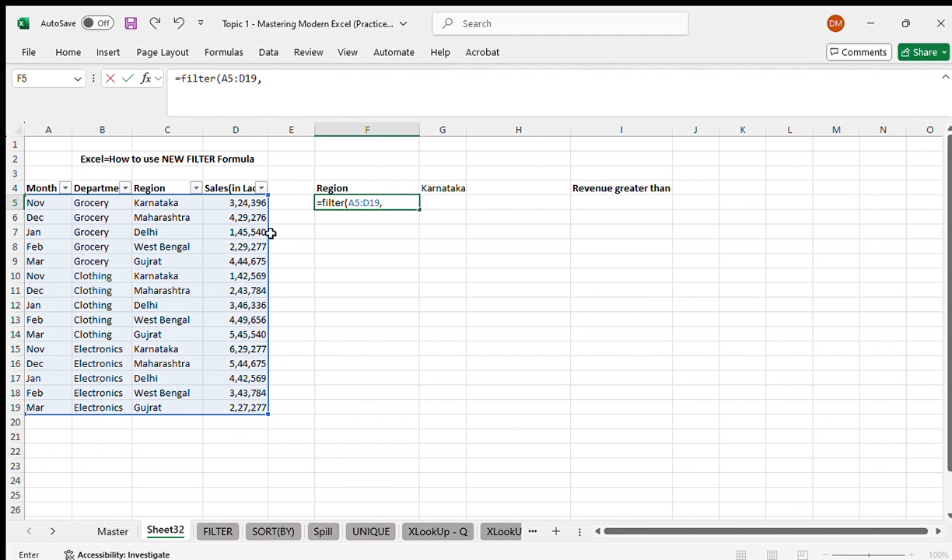
drag(152, 203, 158, 411)
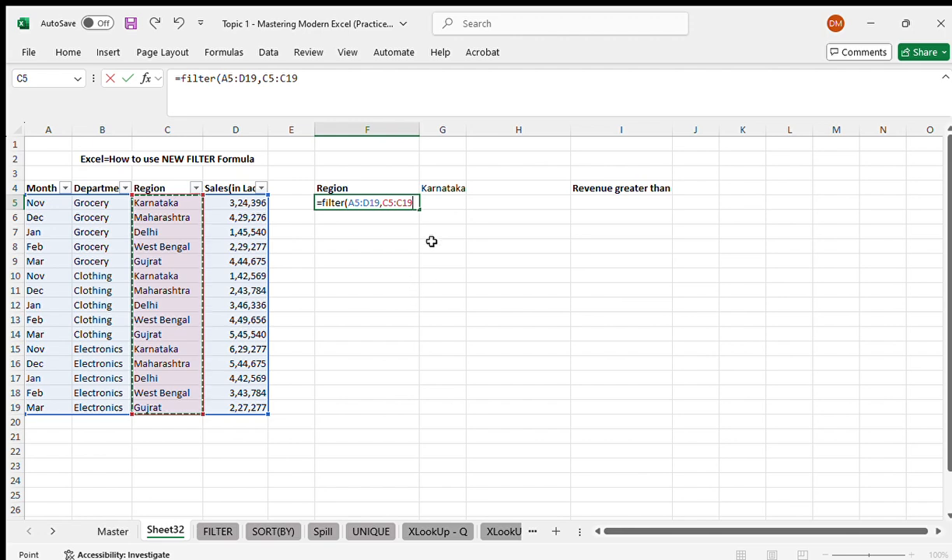
text(=)
click(445, 189)
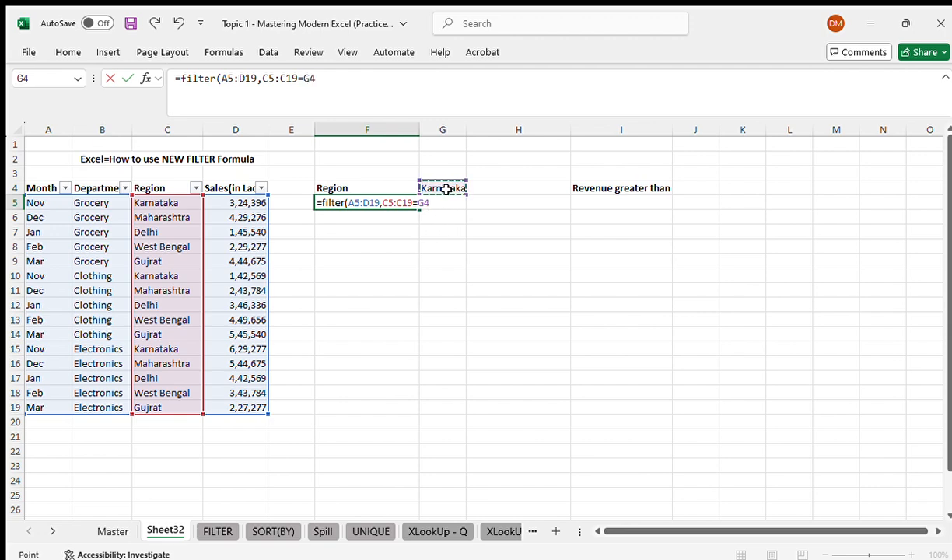
text(,)
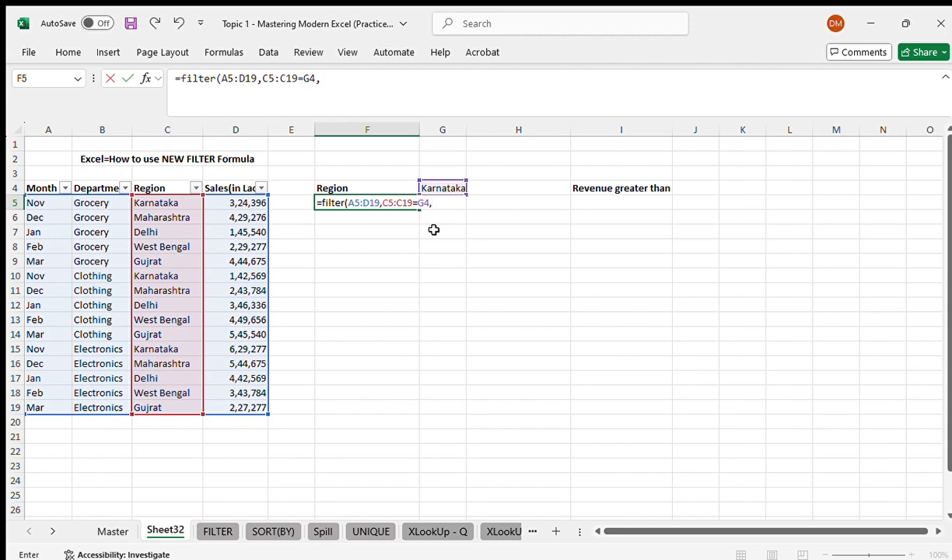
text(thing found)
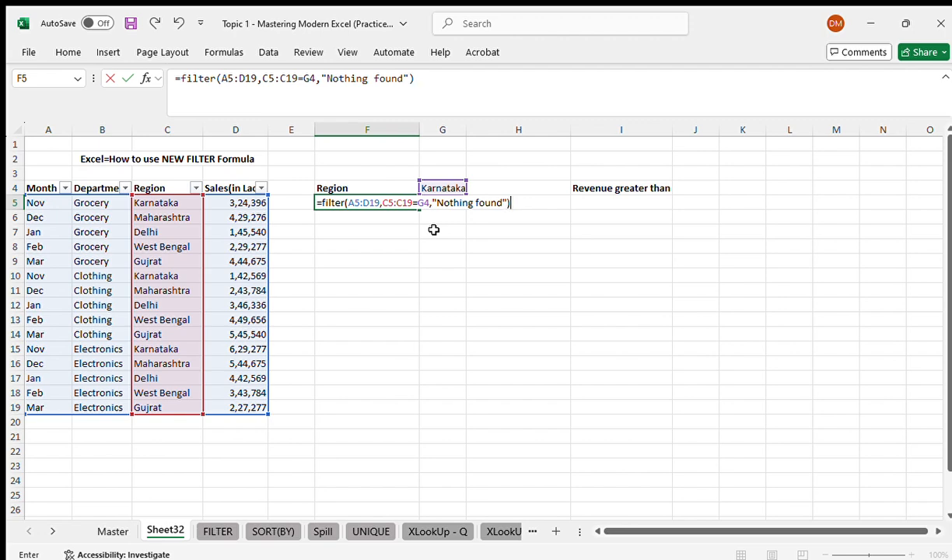
text("))
key(Return)
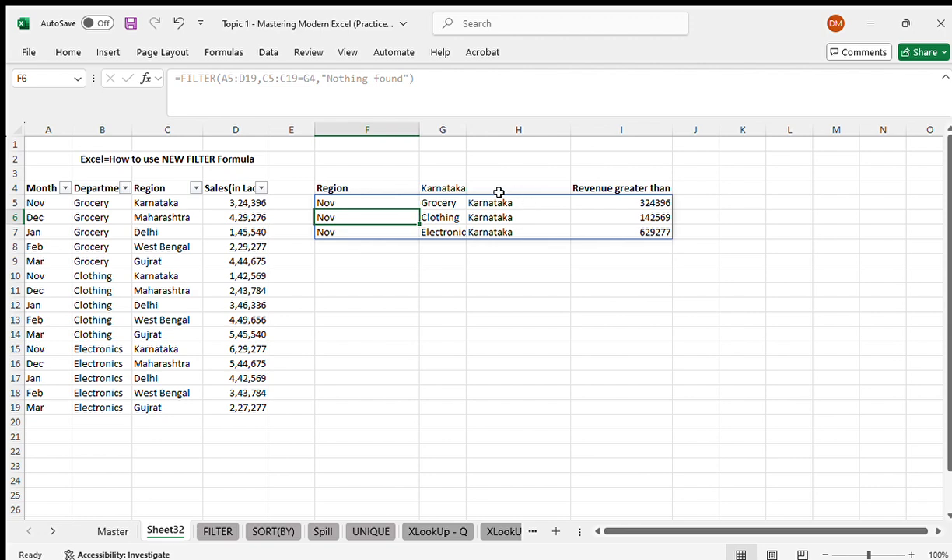
drag(518, 203, 540, 231)
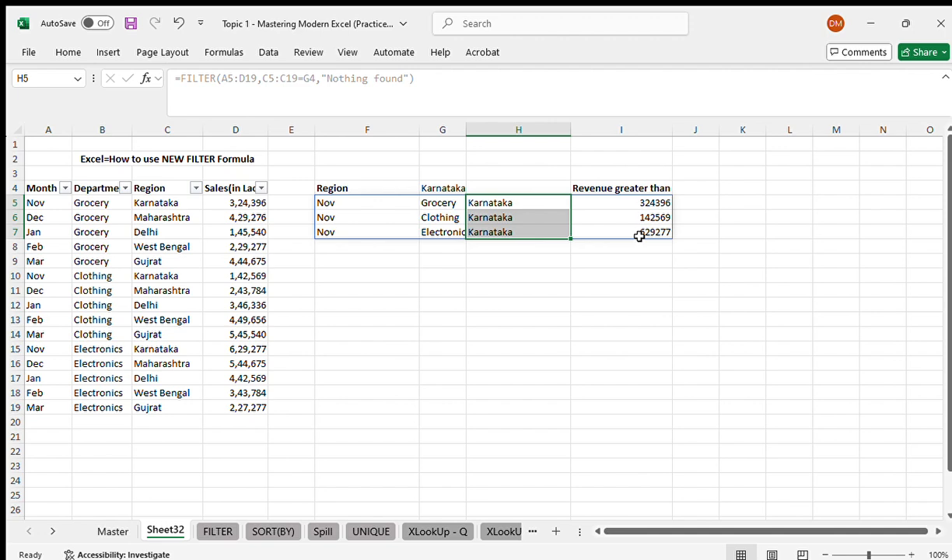
click(537, 279)
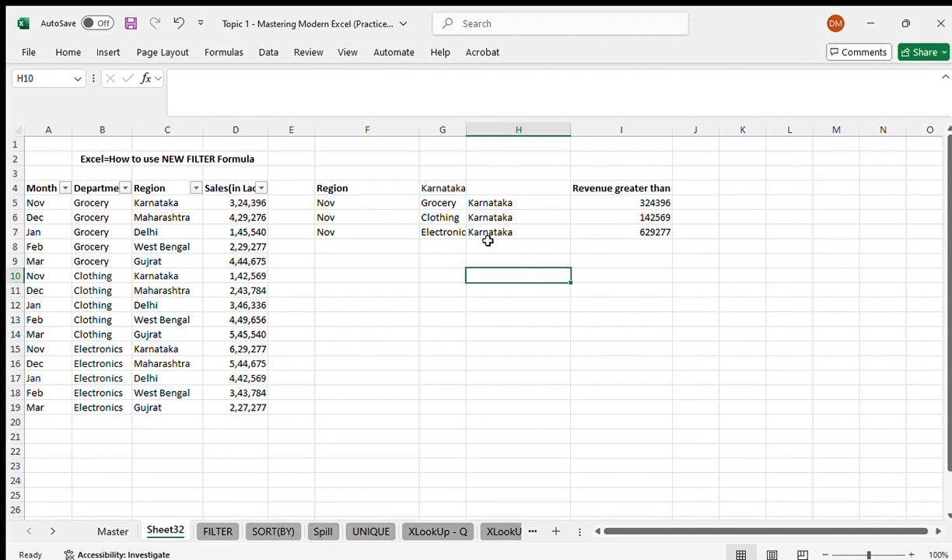
- Replace the region in G4 with Maharashtra copied from C6 and check the region column of the FILTER result
click(171, 220)
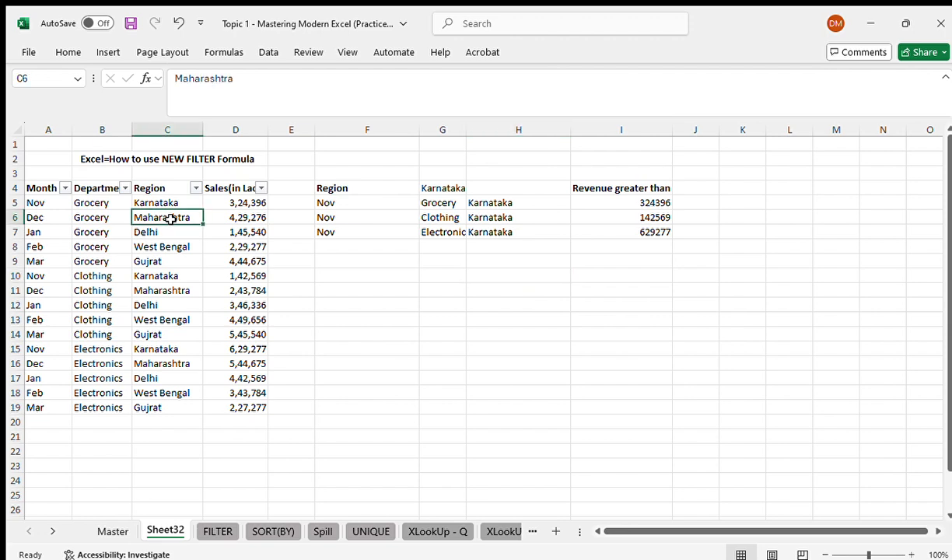
key(ctrl+c)
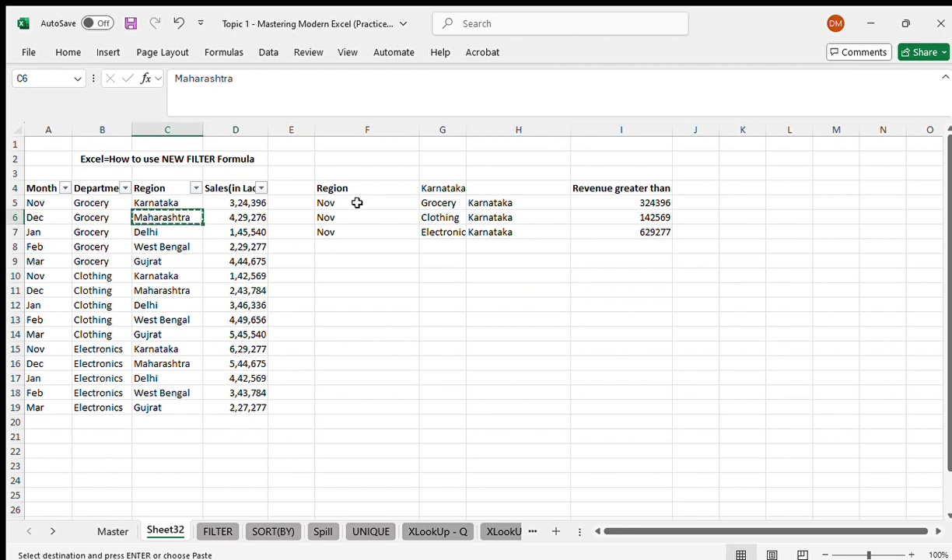
click(435, 189)
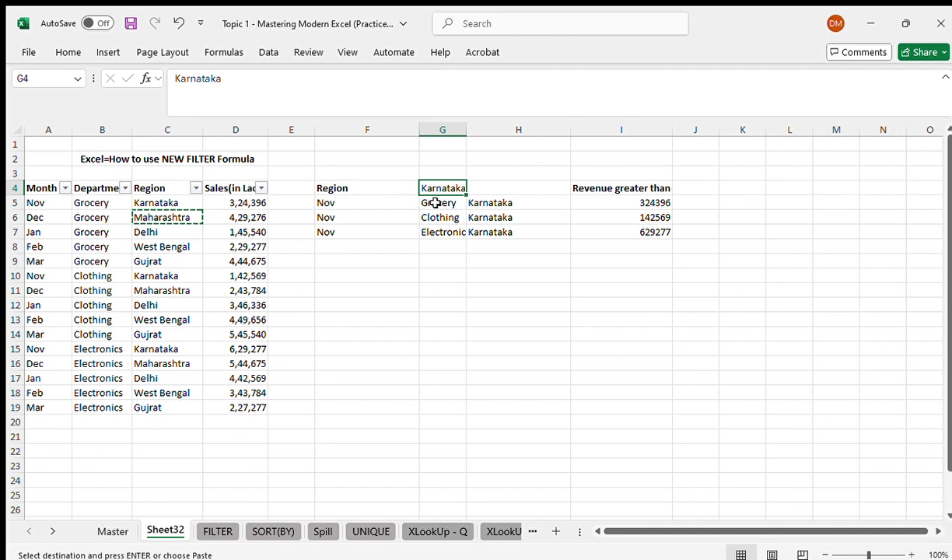
key(ctrl+v)
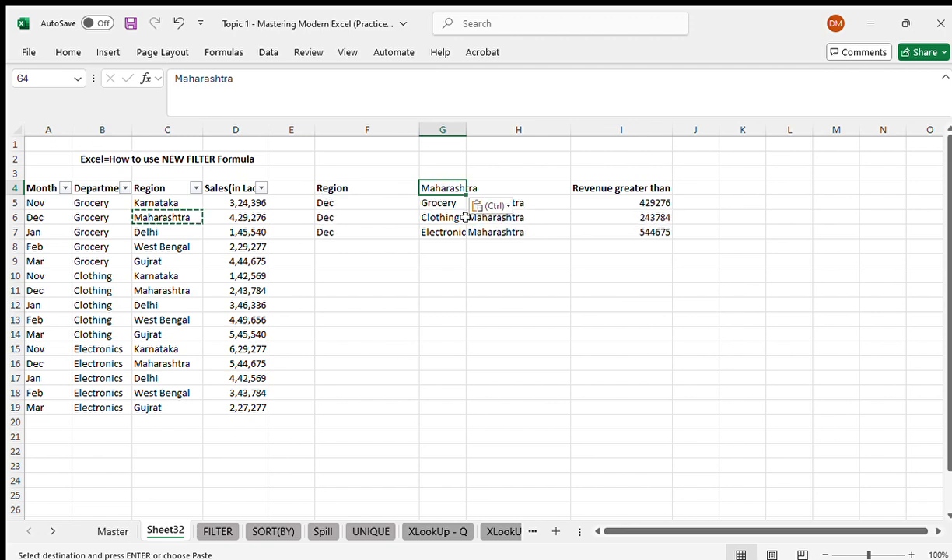
click(544, 262)
drag(519, 204, 523, 244)
click(501, 232)
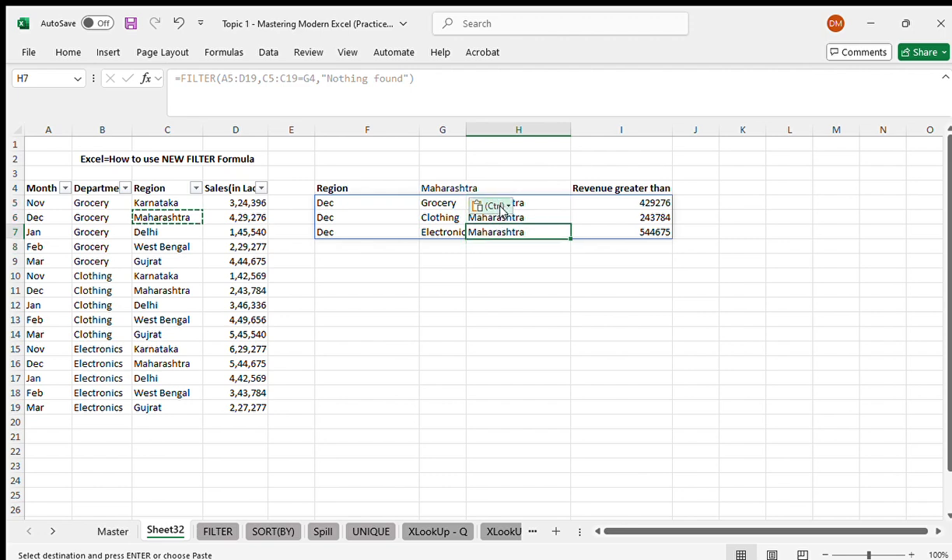
key(Escape)
drag(488, 205, 491, 227)
- Replace the region in G4 with West Bengal copied from C8 to refresh the FILTER result
click(169, 251)
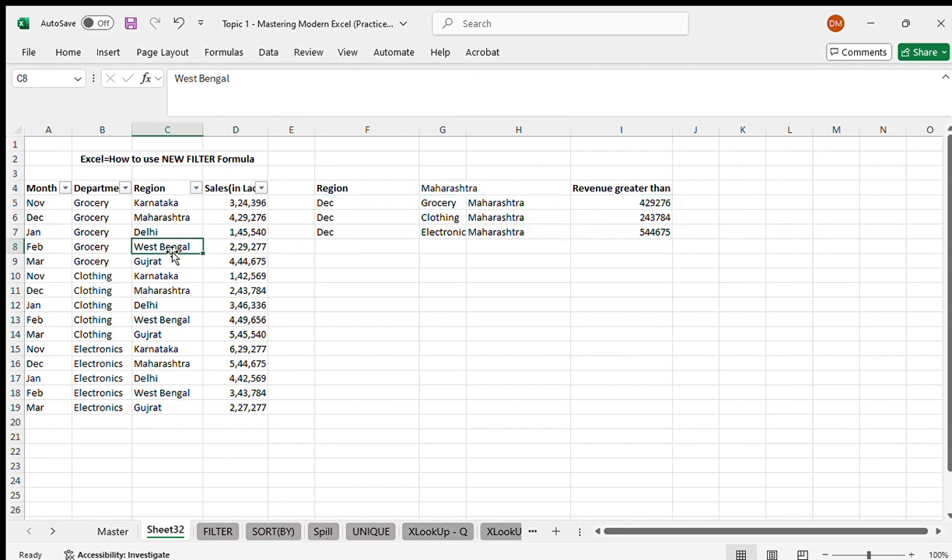
key(ctrl+c)
click(428, 187)
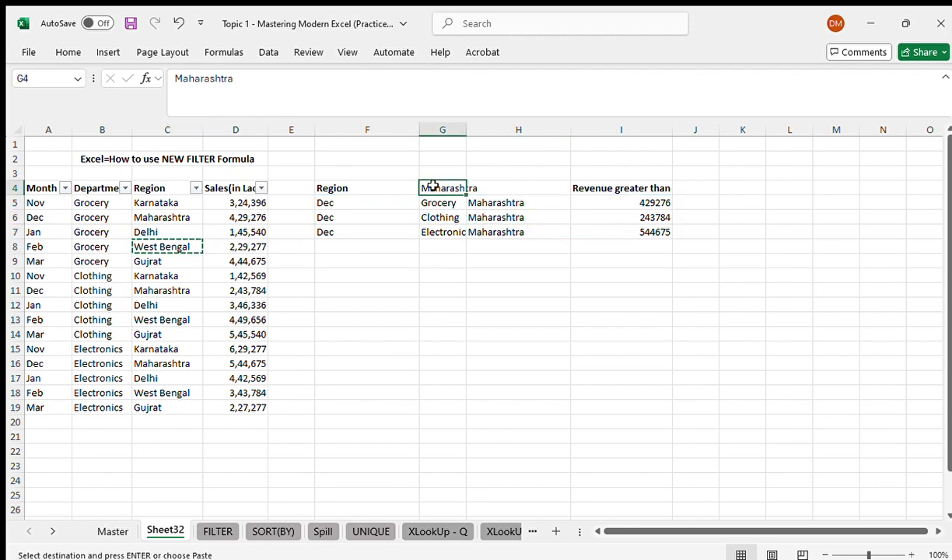
key(ctrl+v)
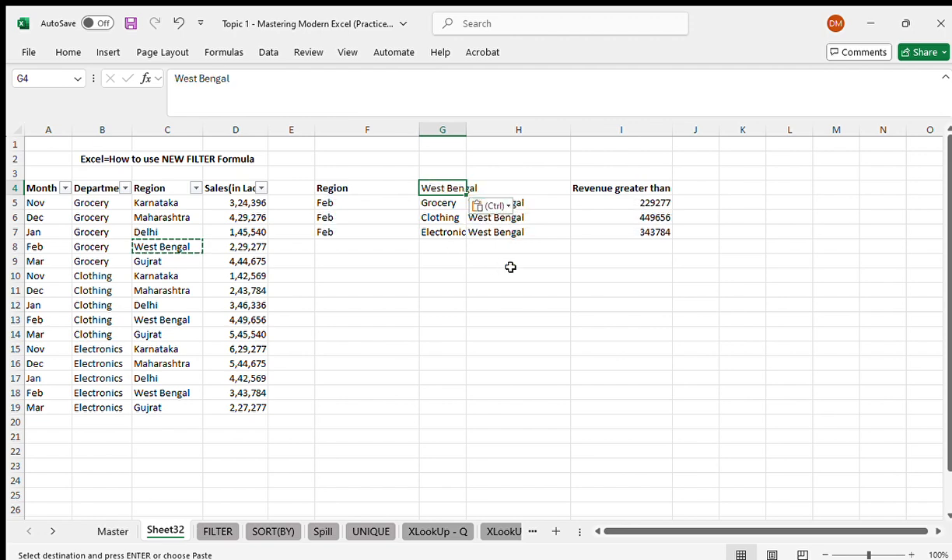
key(Escape)
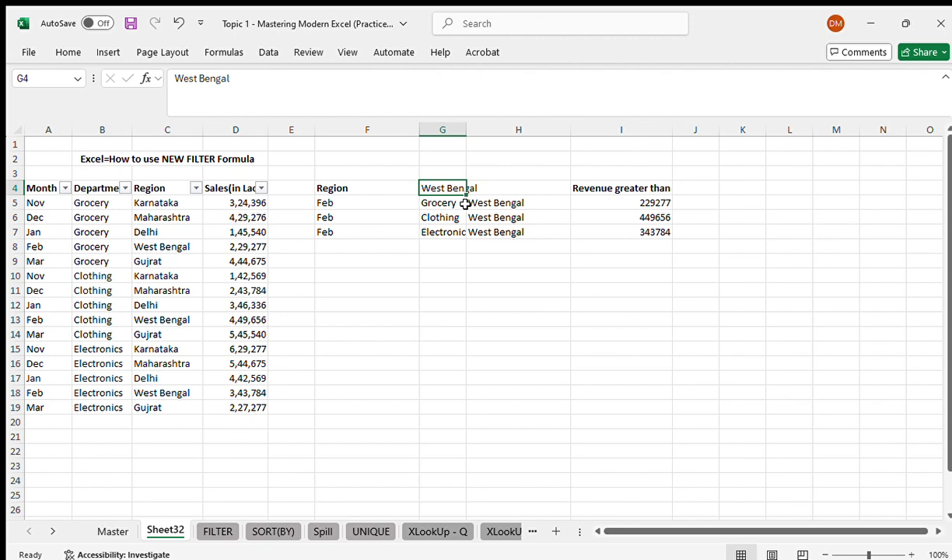
- Set the region in G4 to India and examine the "Nothing found" argument of the FILTER formula in F5
text(India)
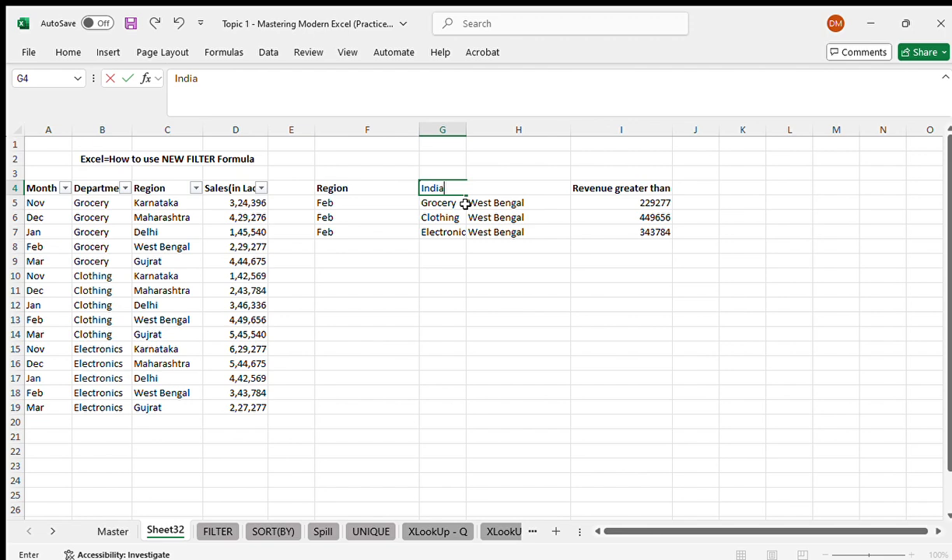
key(Return)
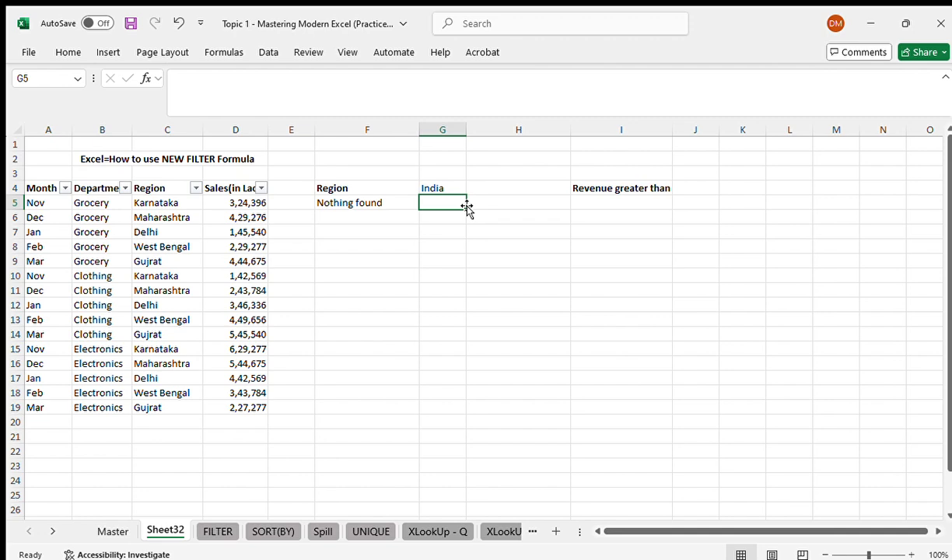
click(400, 203)
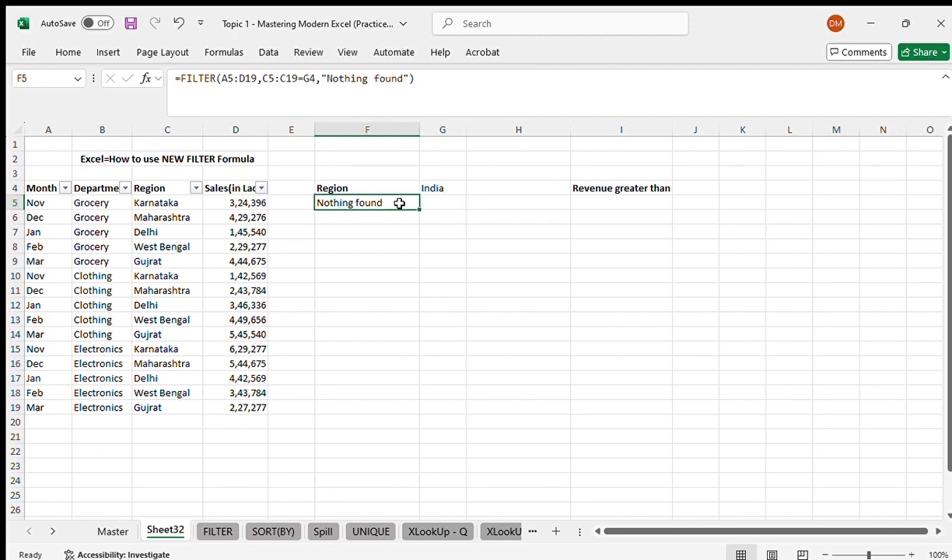
drag(326, 81, 407, 88)
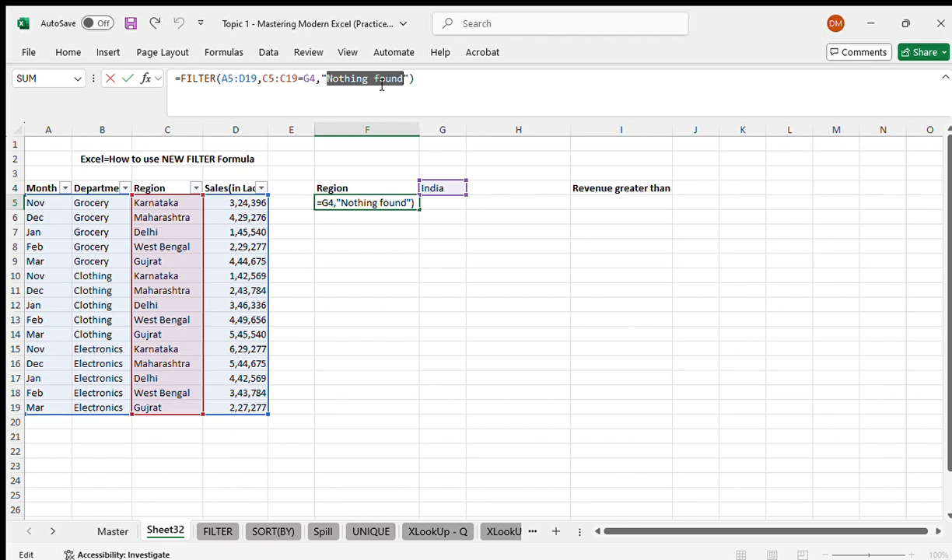
key(Return)
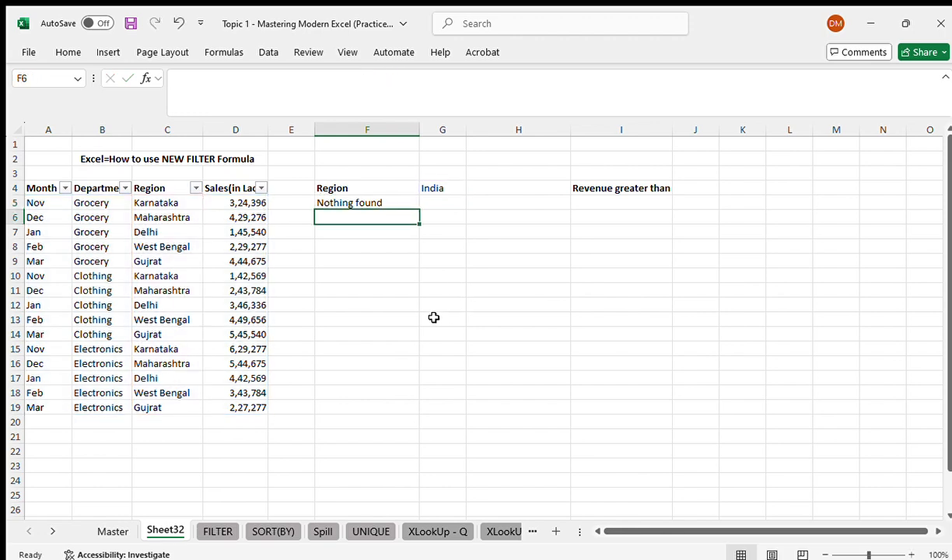
click(379, 202)
- Undo the change of the G4 region to India
click(444, 187)
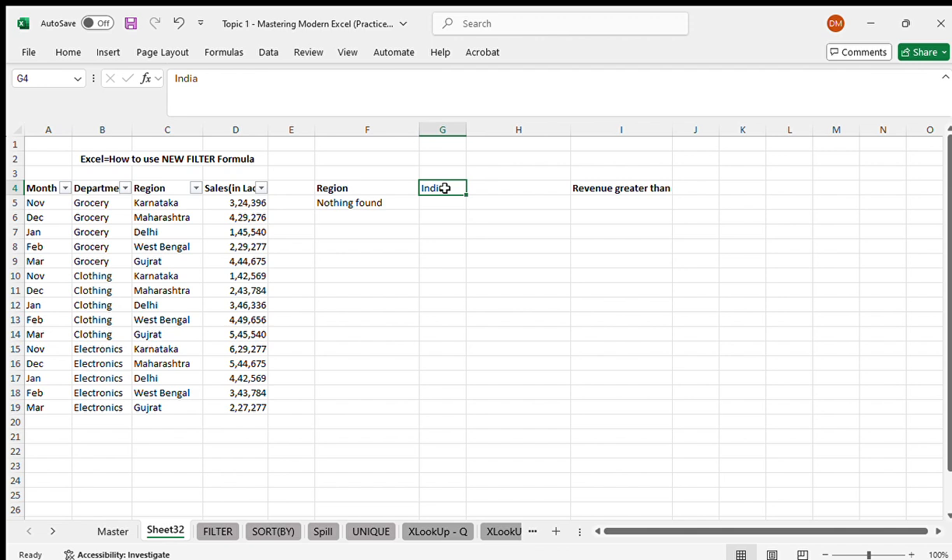
key(ctrl+z)
key(ctrl+z)
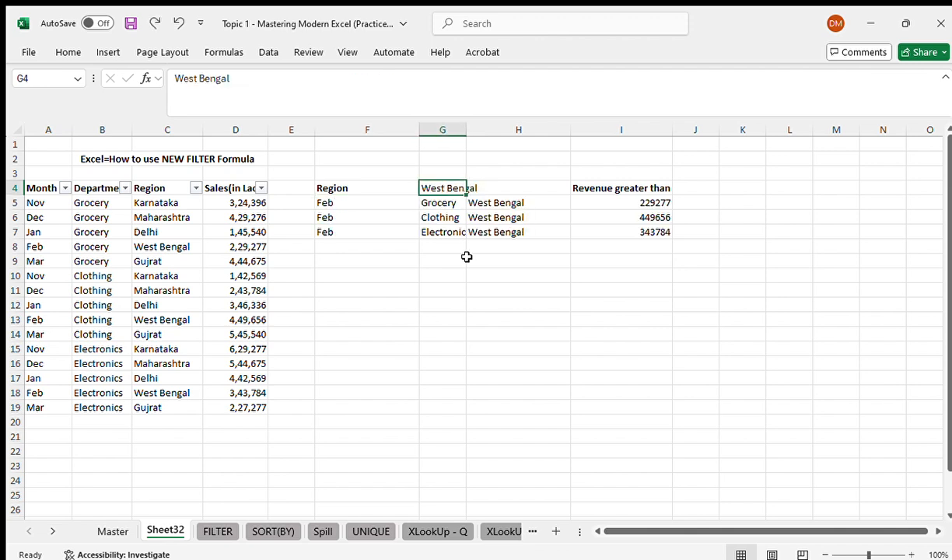
click(474, 260)
- Move the "Revenue greater than" heading from I4 to F10 below the region results
click(615, 188)
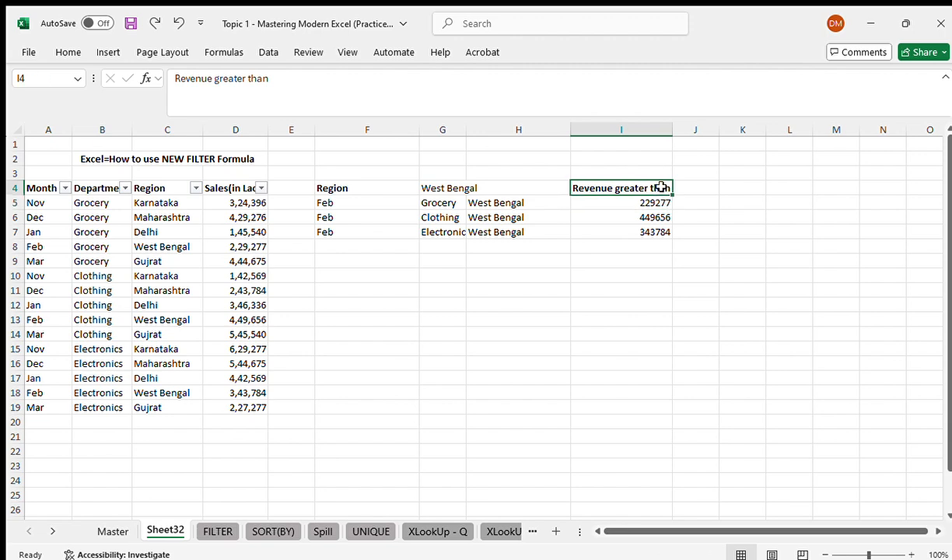
key(ctrl+c)
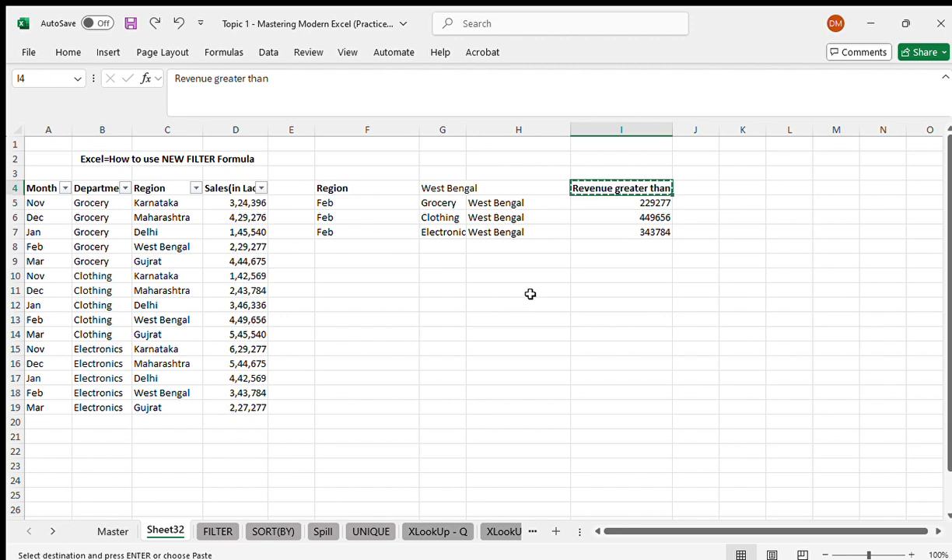
click(366, 273)
key(ctrl+v)
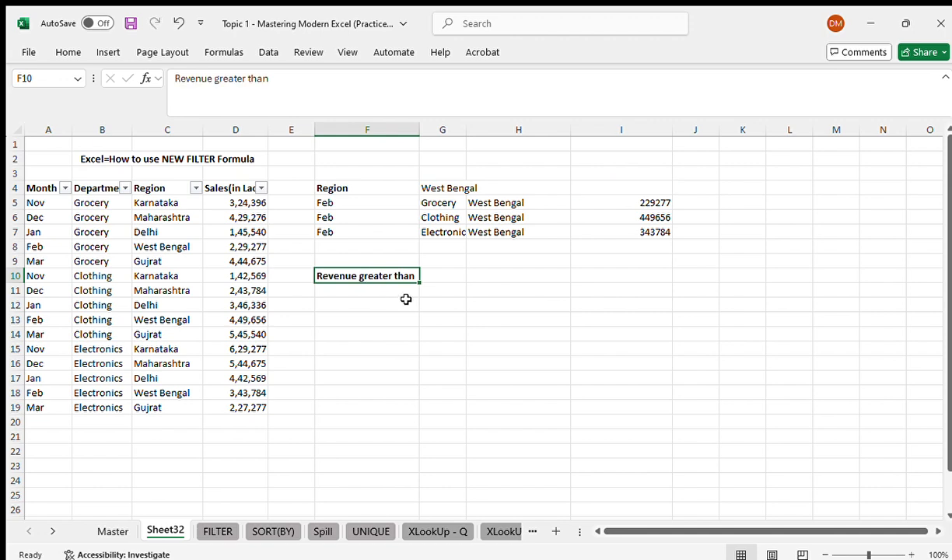
click(448, 203)
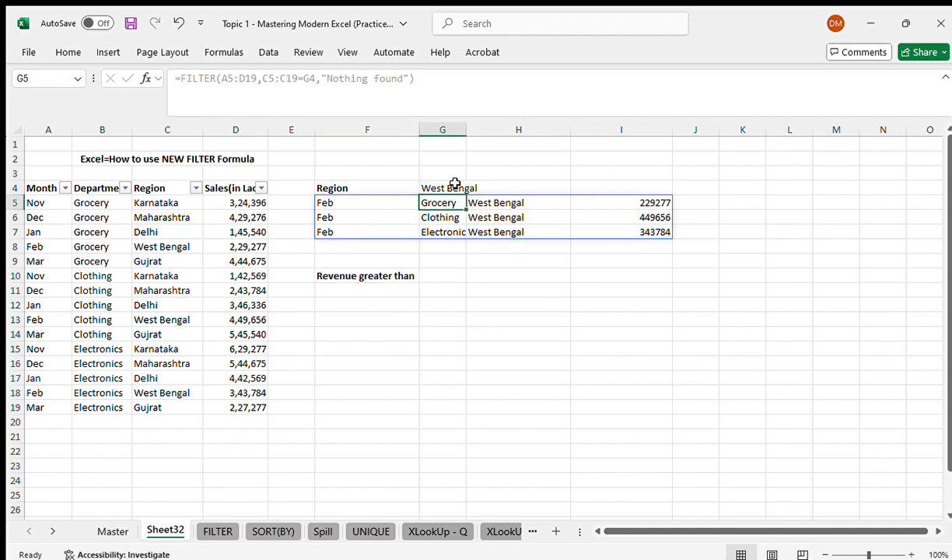
- Enter 200000 in G10 as the revenue threshold beside the "Revenue greater than" heading
click(379, 281)
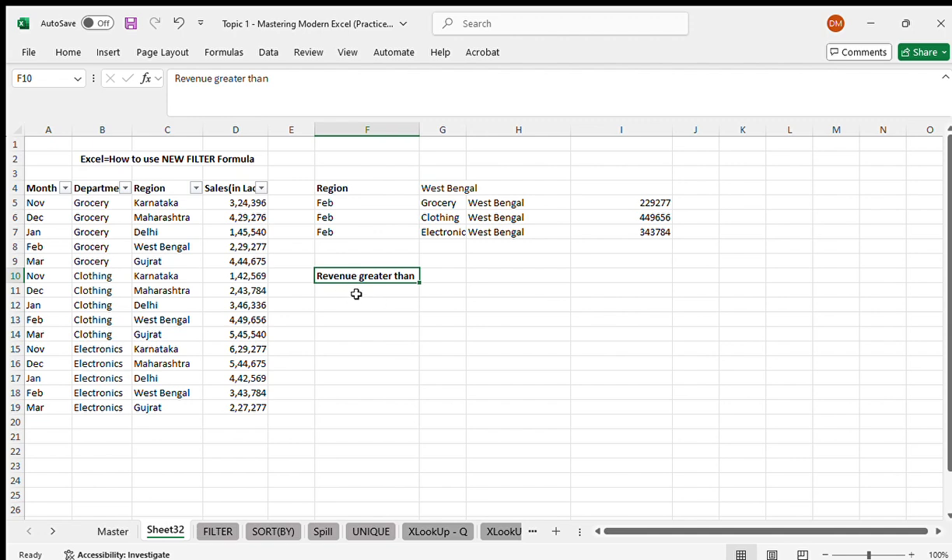
click(438, 272)
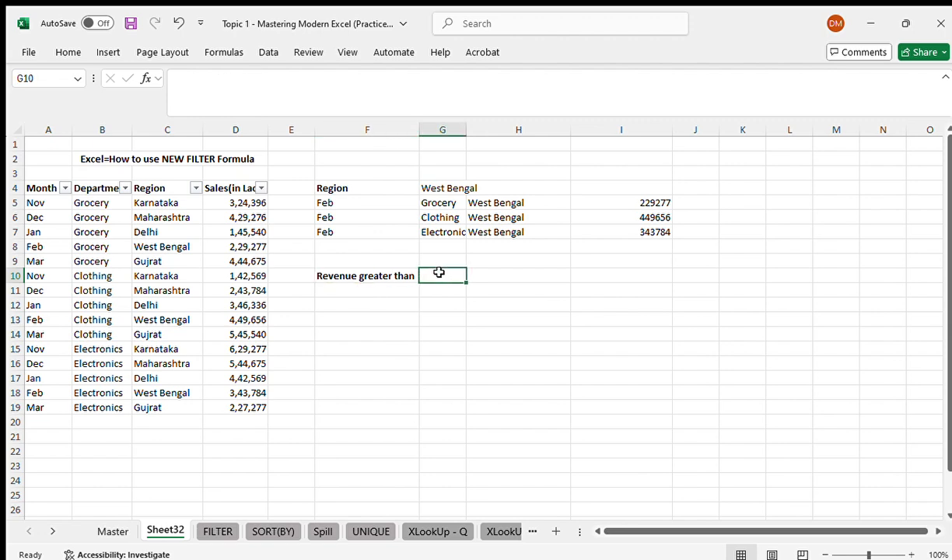
text(200000)
key(Return)
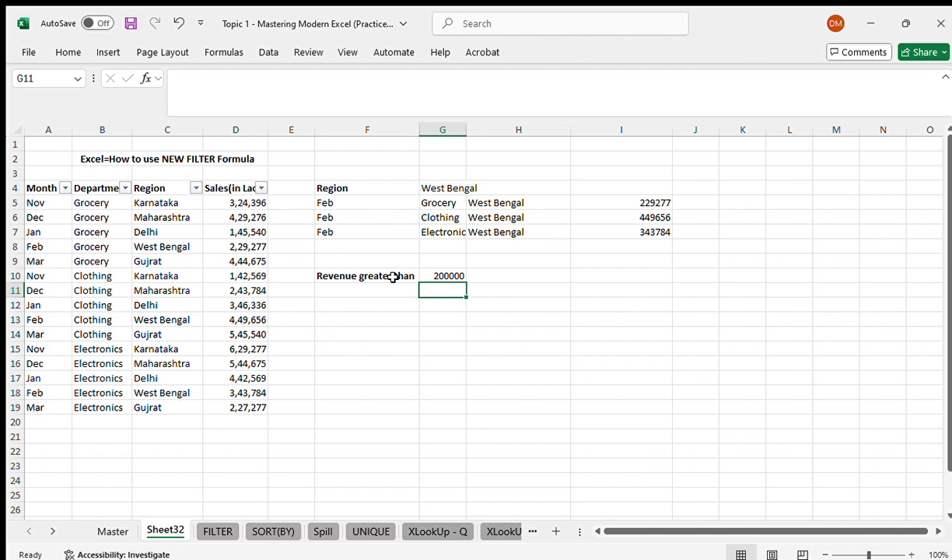
click(429, 275)
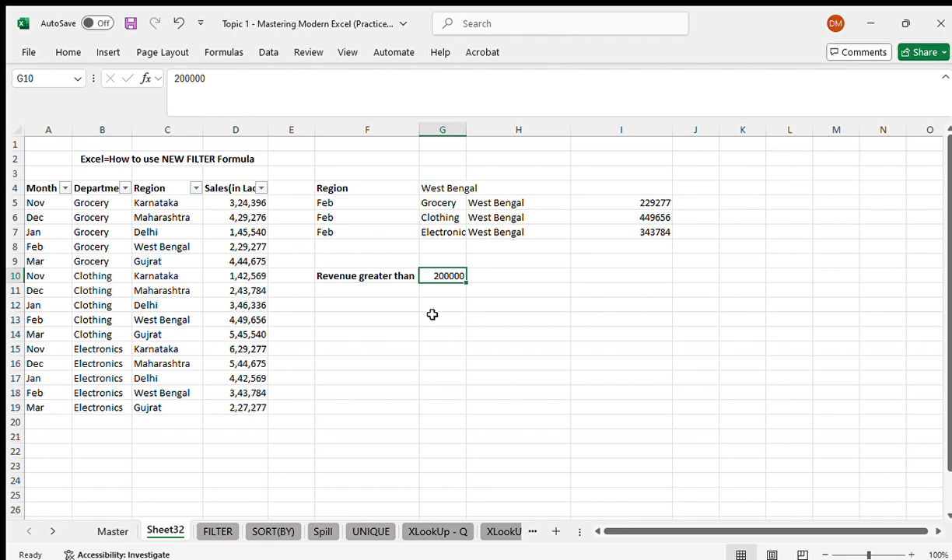
- Enter the formula =FILTER(A5:D19,D5:D19>G10) in F11 to list the sales rows above the revenue threshold
click(389, 292)
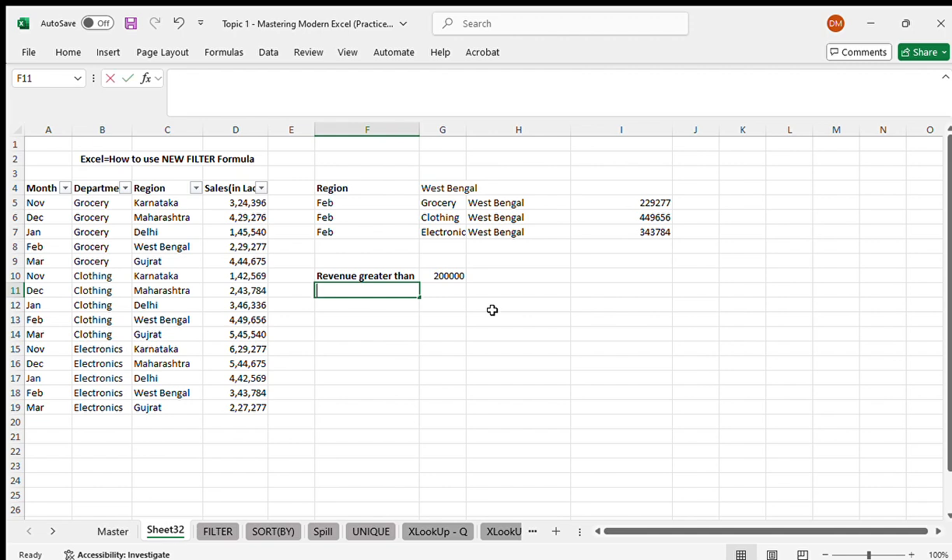
text(=fil)
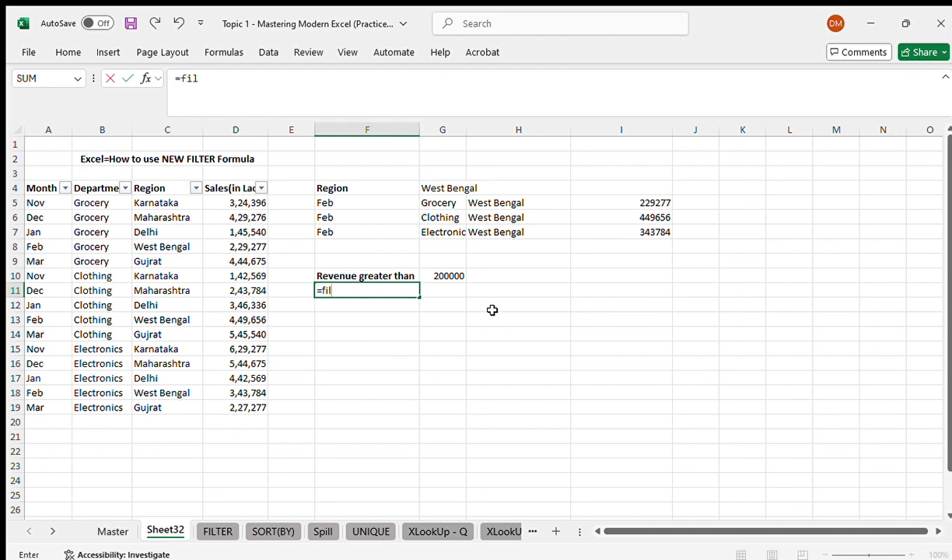
text(ter()
drag(34, 203, 242, 404)
text(,)
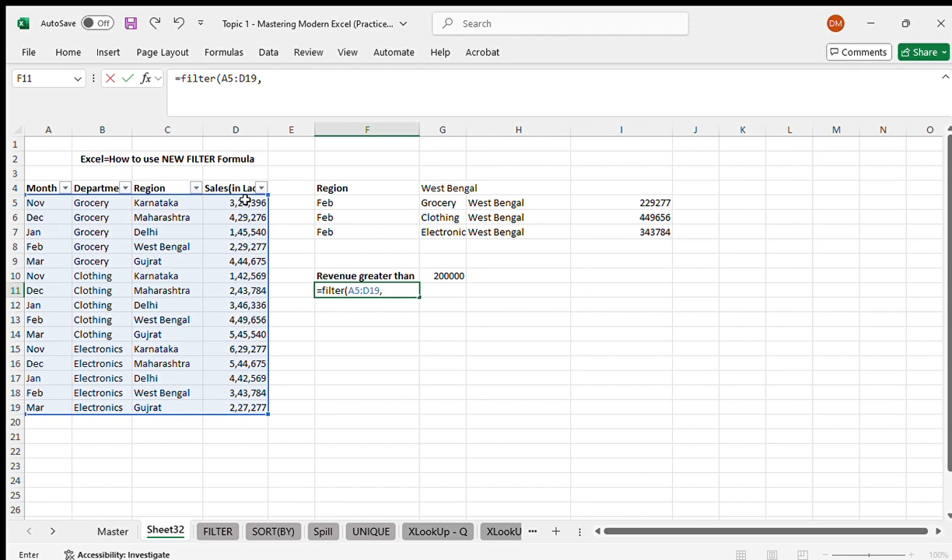
drag(248, 202, 244, 408)
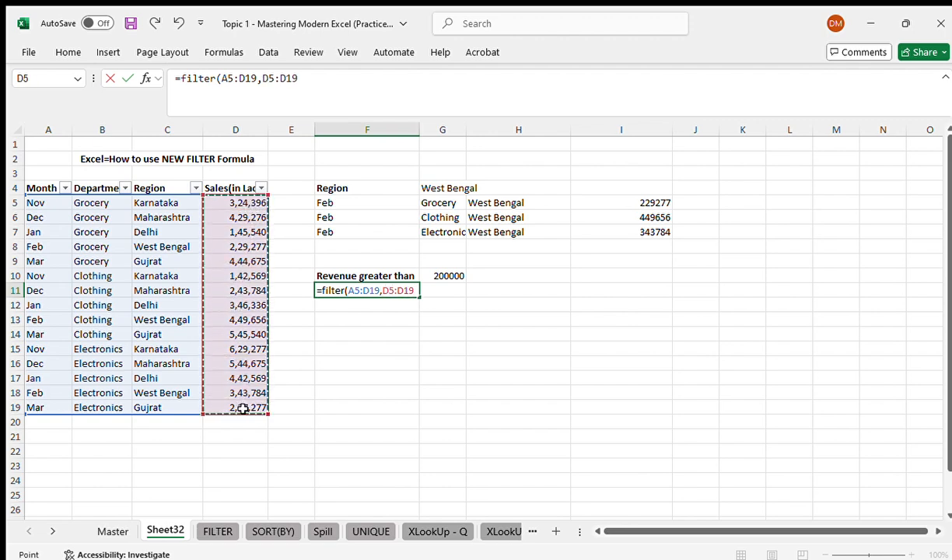
text(.)
key(BackSpace)
text(>)
click(446, 276)
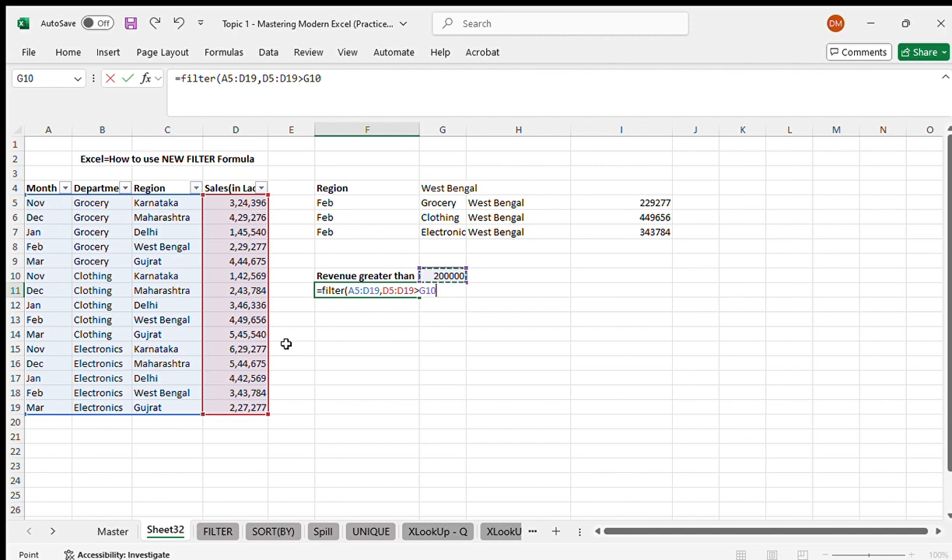
text(,)
text())
key(Return)
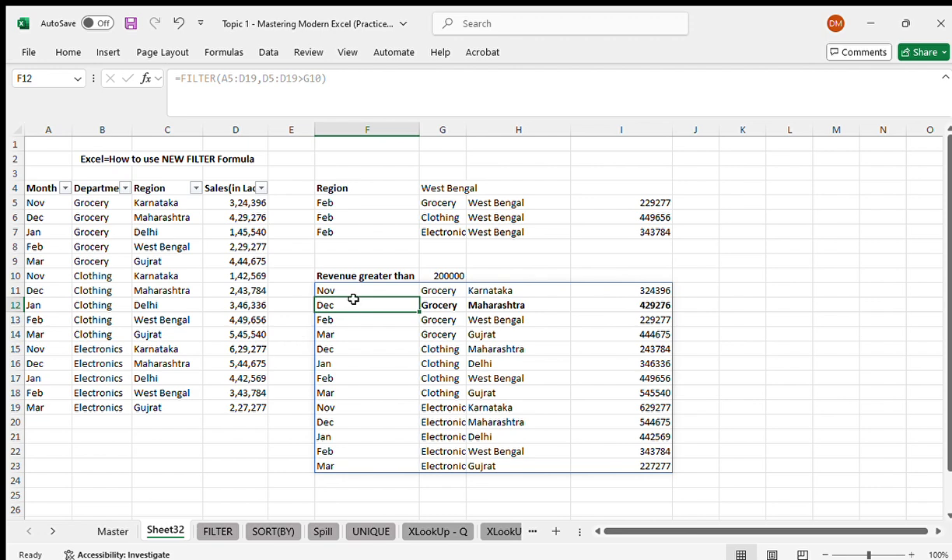
- Examine the FILTER formula in F11 and check the revenue column I11:I23 against the threshold
click(386, 292)
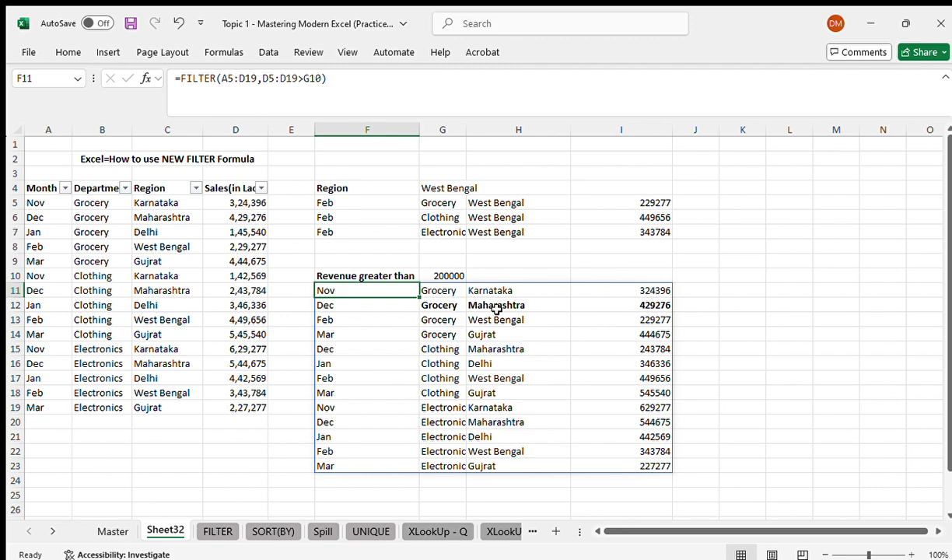
drag(651, 293, 638, 463)
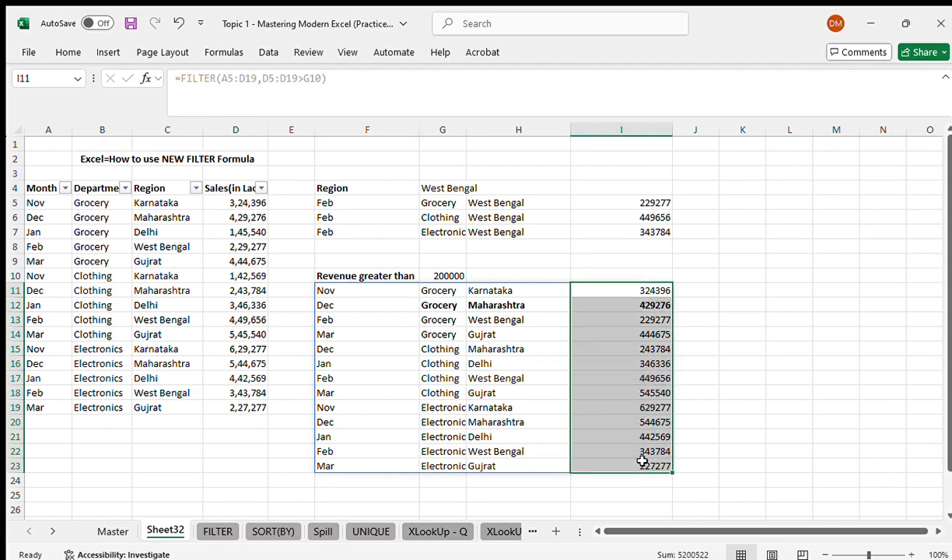
drag(638, 410, 629, 460)
- Set the revenue threshold in G10 to 300000 to refresh the FILTER result
click(449, 277)
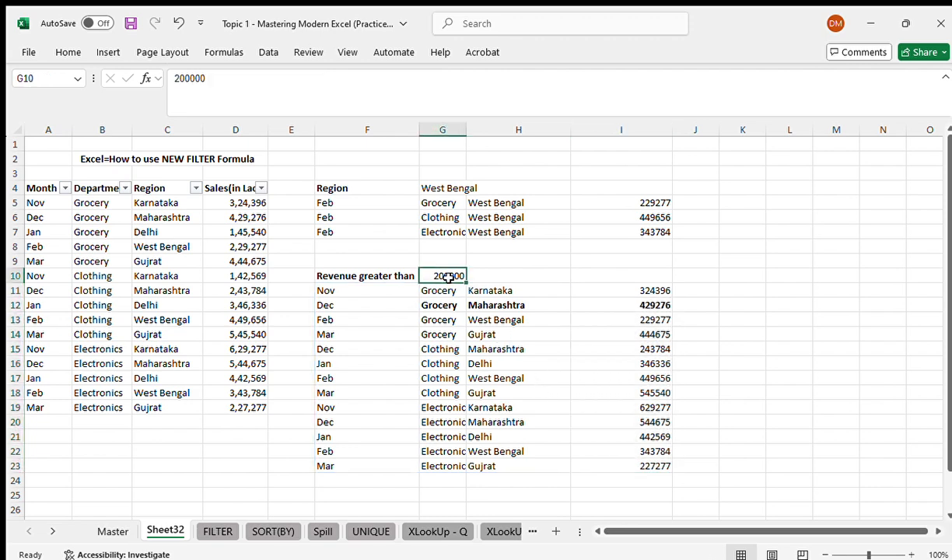
text(300000)
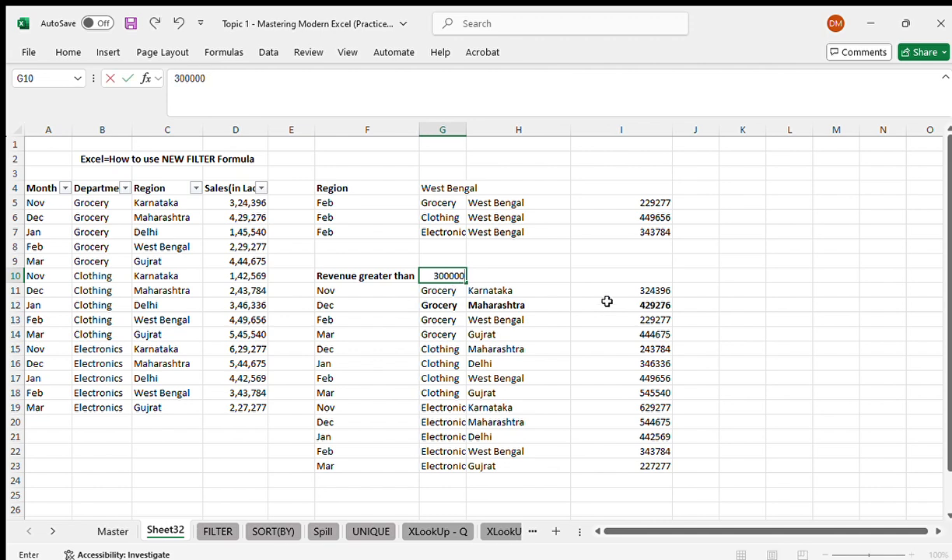
key(Return)
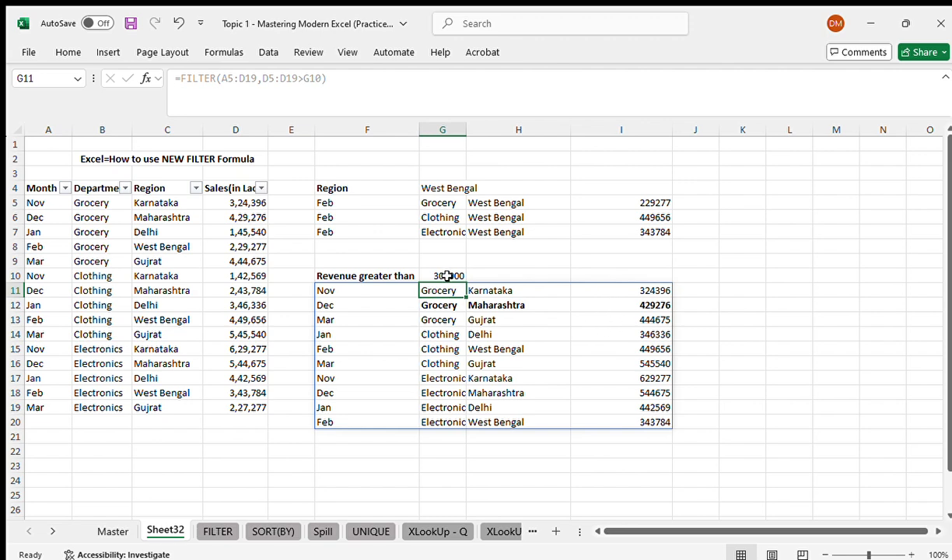
- Lower the revenue threshold in G10 to 100000 to refresh the FILTER result
click(447, 276)
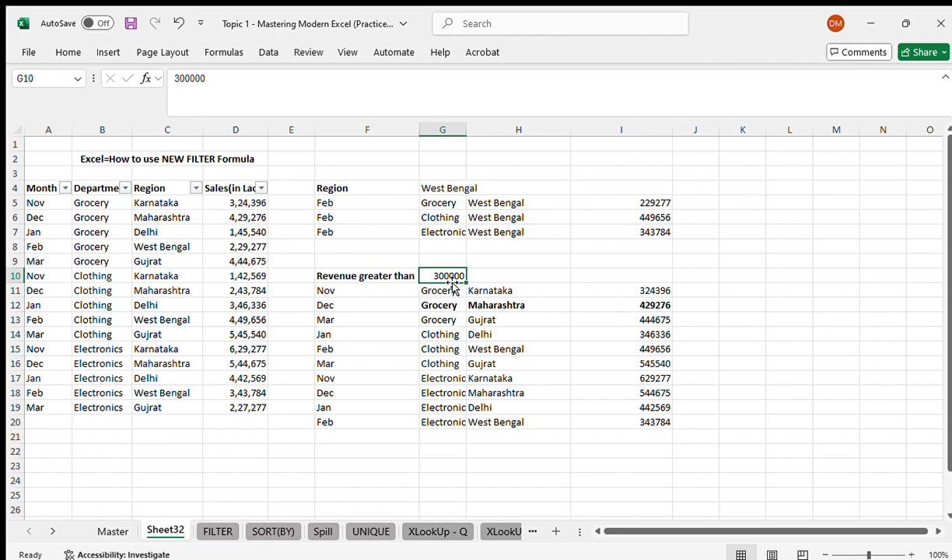
text(100000)
key(Return)
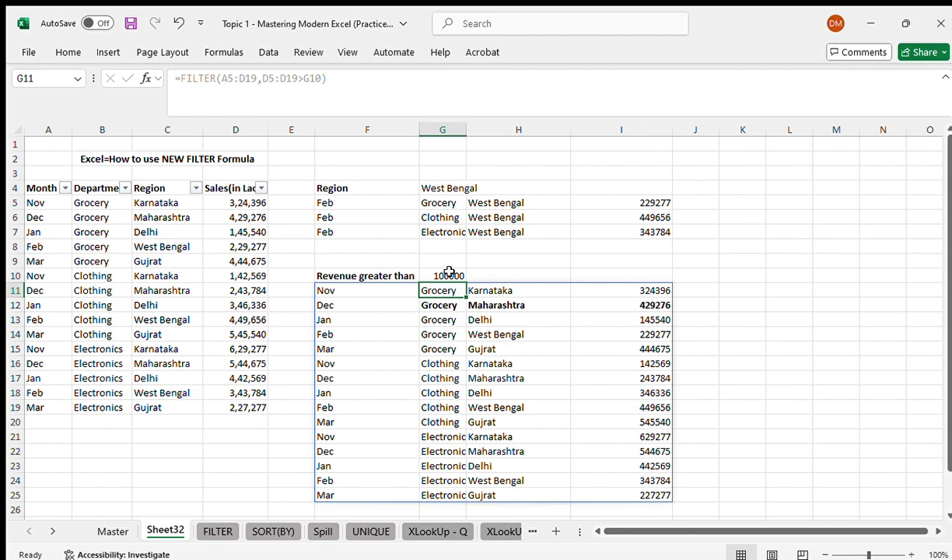
- Raise the revenue threshold in G10 to 700000 and inspect the FILTER formula in F11
click(449, 274)
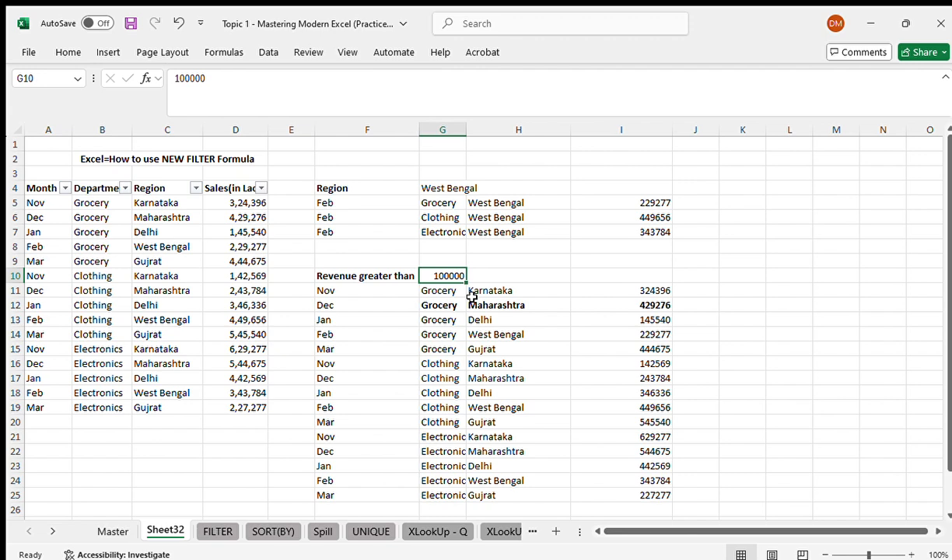
text(70)
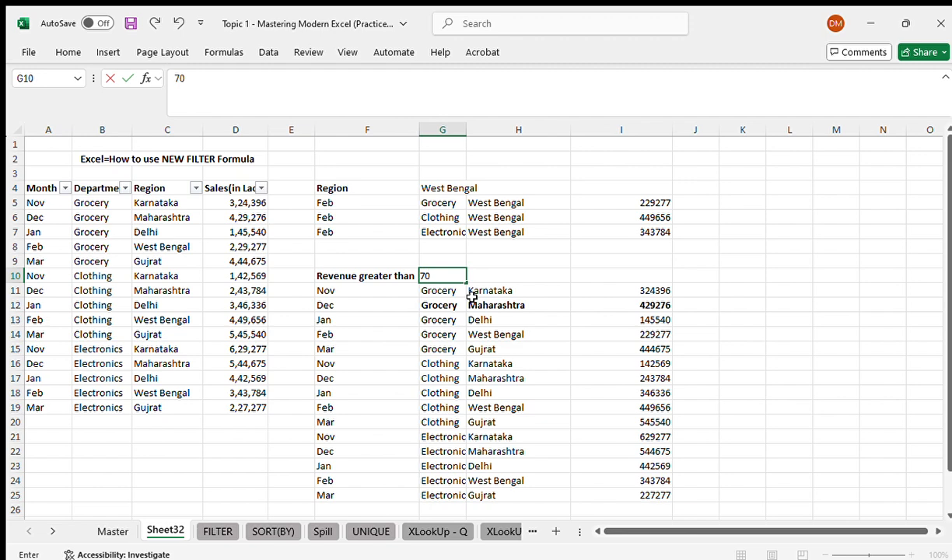
text(0000)
key(Return)
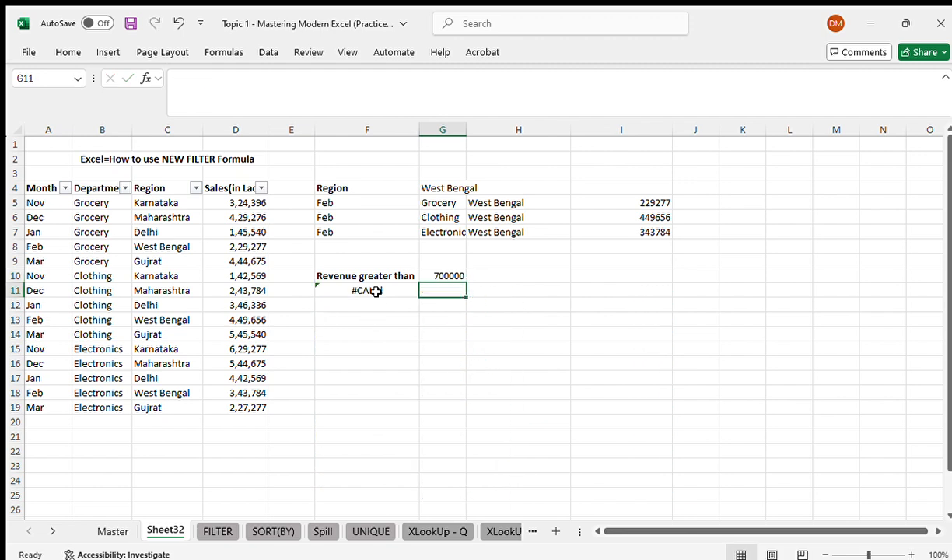
click(372, 291)
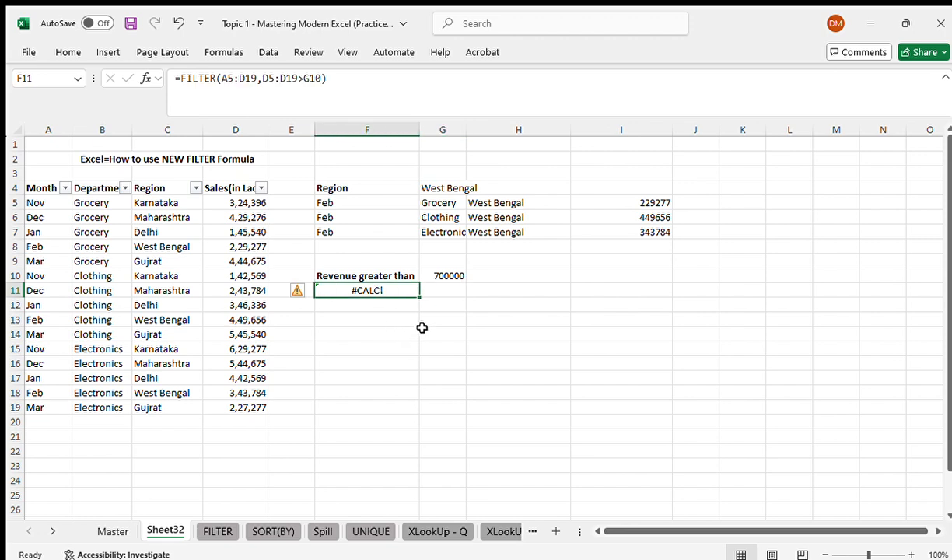
click(451, 275)
click(392, 294)
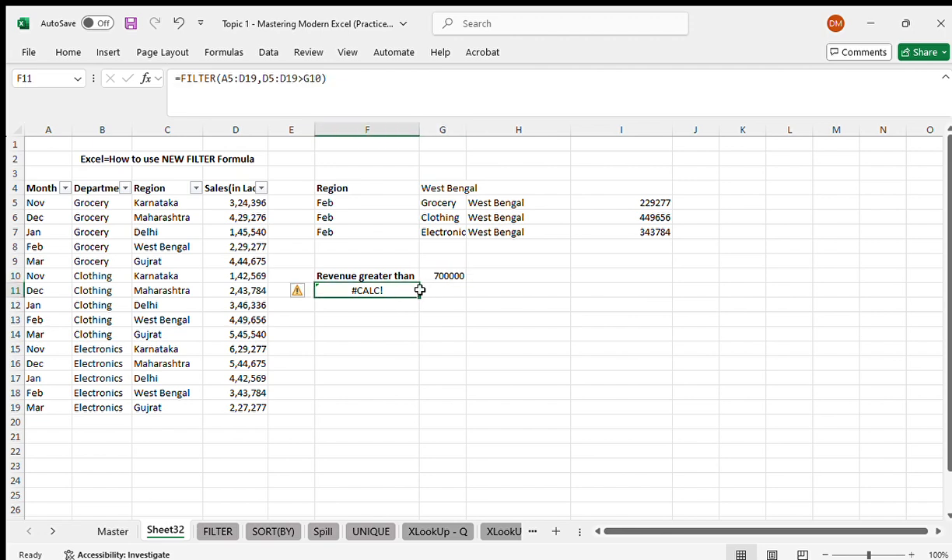